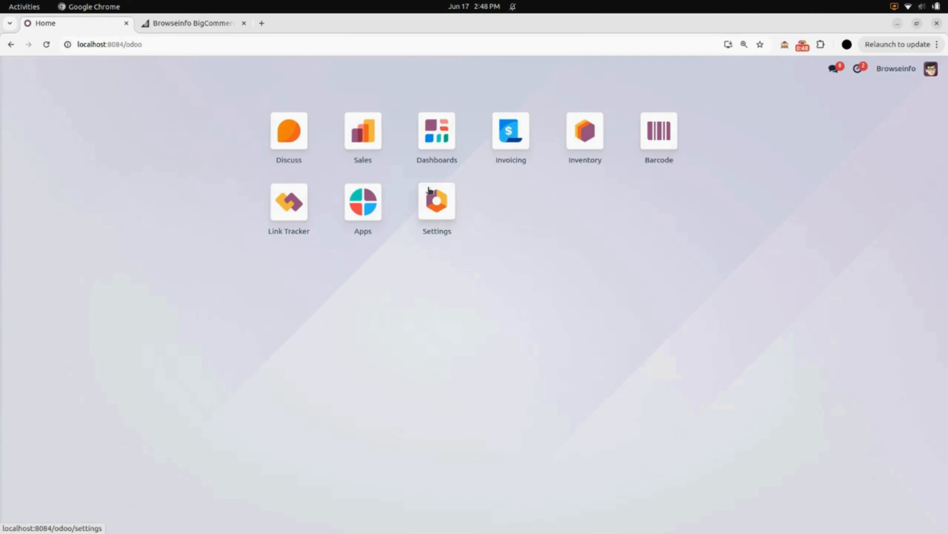
Step: Open the administrator's user record from the Users list in Settings
{"action": "left_click", "coordinate": [434, 202]}
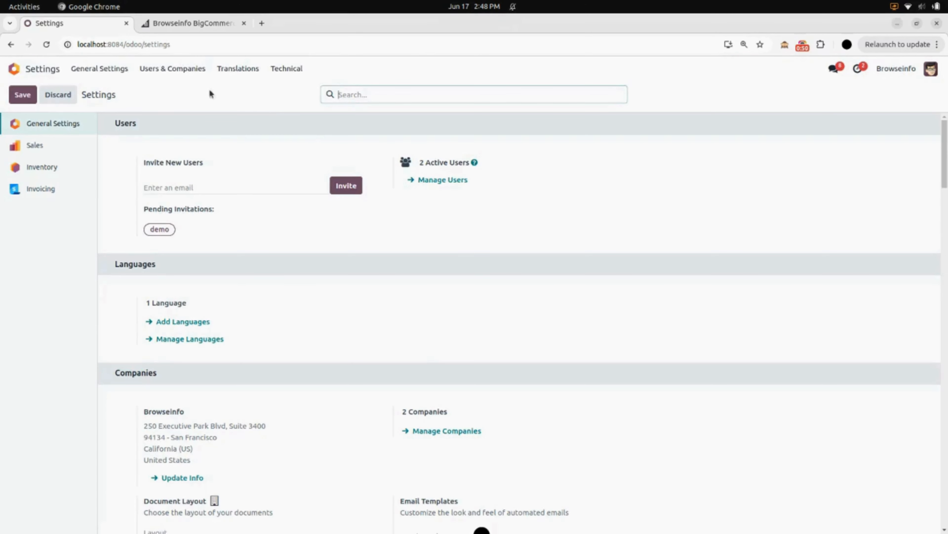
{"action": "left_click", "coordinate": [183, 70]}
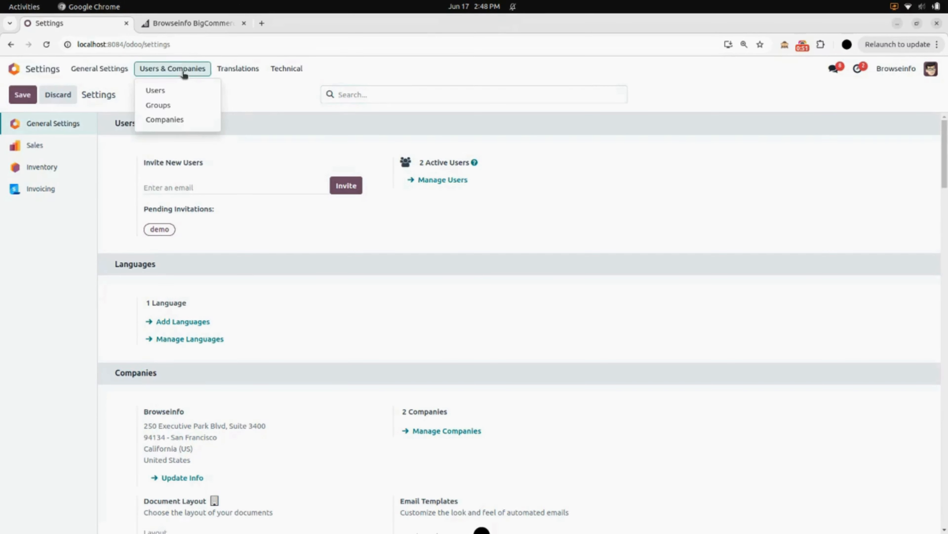
{"action": "left_click", "coordinate": [182, 89]}
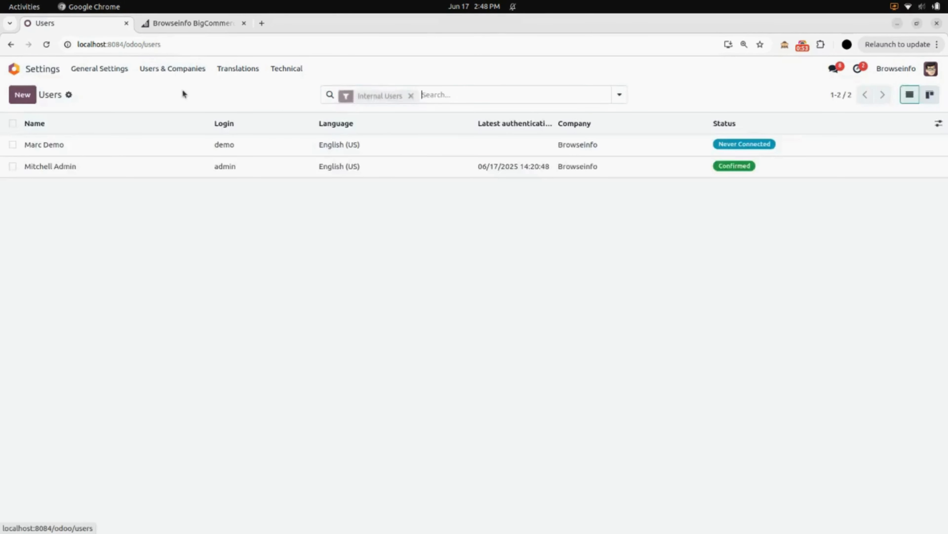
{"action": "left_click", "coordinate": [166, 164]}
Step: Set the user's BigCommerce access right to BigCommerce Manager and save the record
{"action": "scroll", "coordinate": [254, 266], "scroll_direction": "down", "scroll_amount": 1}
{"action": "scroll", "coordinate": [254, 269], "scroll_direction": "down", "scroll_amount": 5}
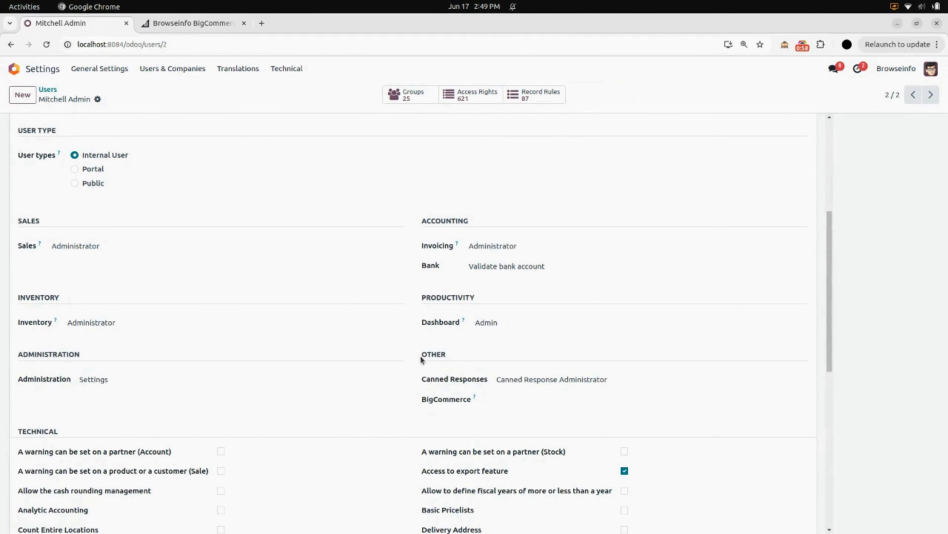
{"action": "left_click", "coordinate": [521, 400]}
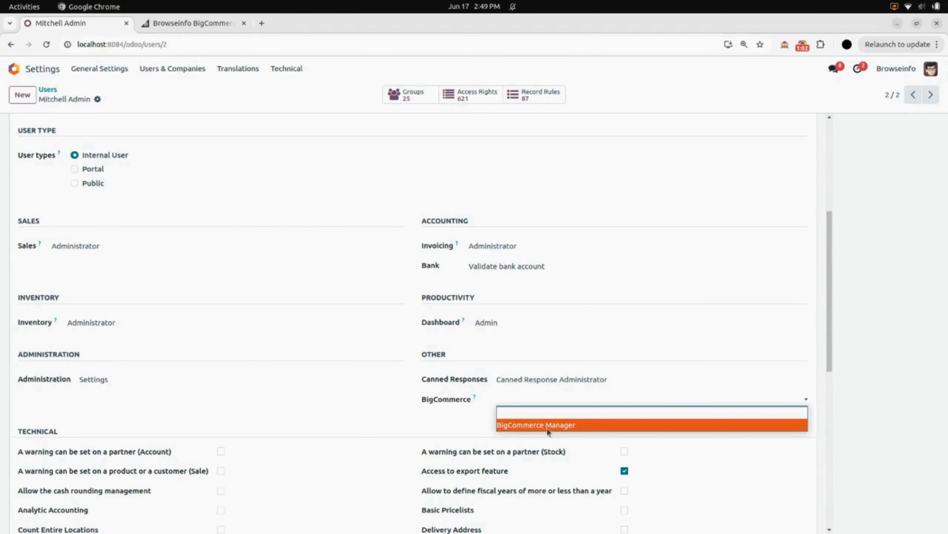
{"action": "left_click", "coordinate": [573, 428]}
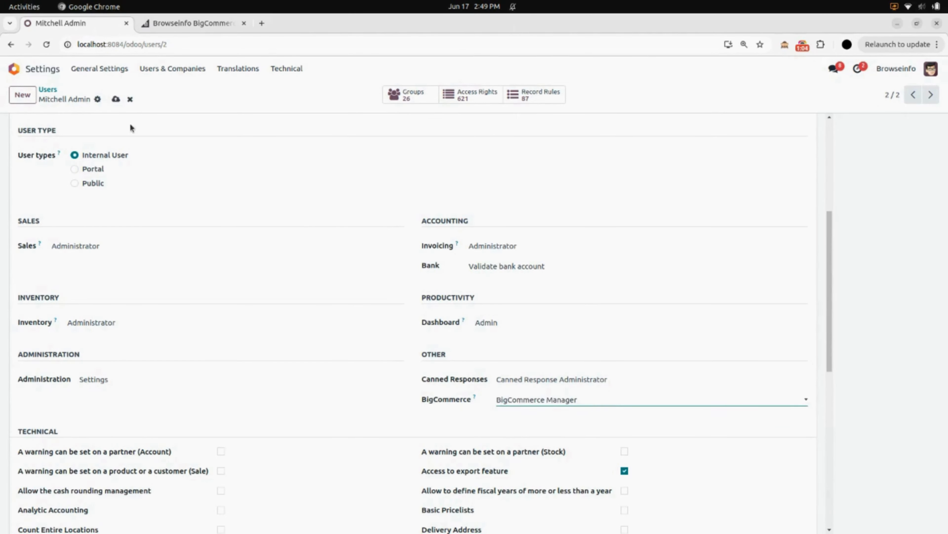
{"action": "left_click", "coordinate": [116, 100]}
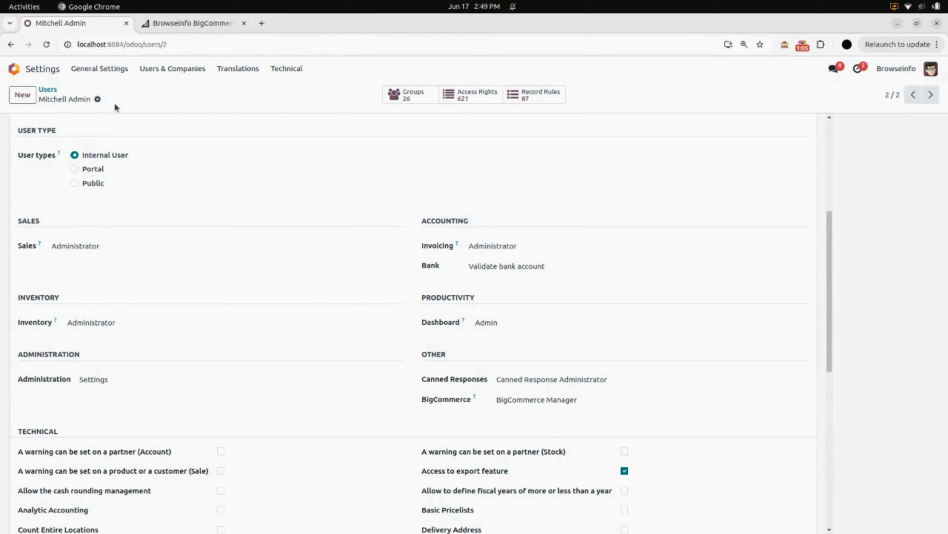
Step: Return to the home screen and open the Instances list of the BigCommerce app
{"action": "left_click", "coordinate": [52, 70]}
{"action": "left_click", "coordinate": [50, 48]}
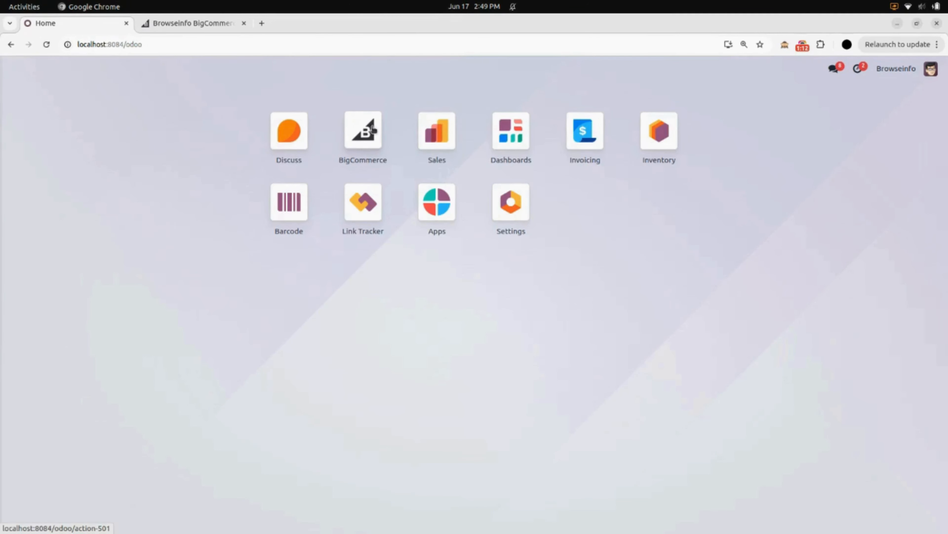
{"action": "left_click", "coordinate": [372, 129]}
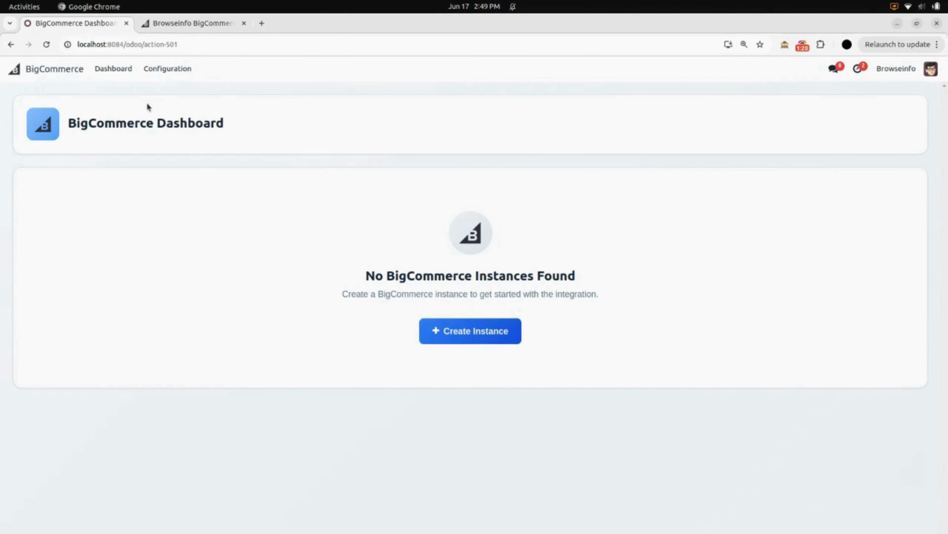
{"action": "left_click", "coordinate": [157, 71]}
{"action": "left_click", "coordinate": [152, 92]}
{"action": "left_click", "coordinate": [168, 69]}
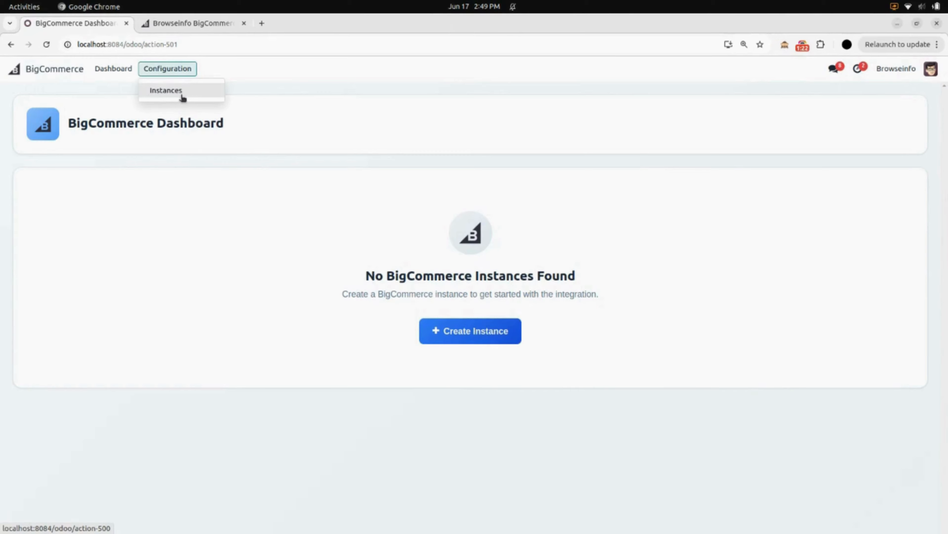
{"action": "left_click", "coordinate": [177, 92]}
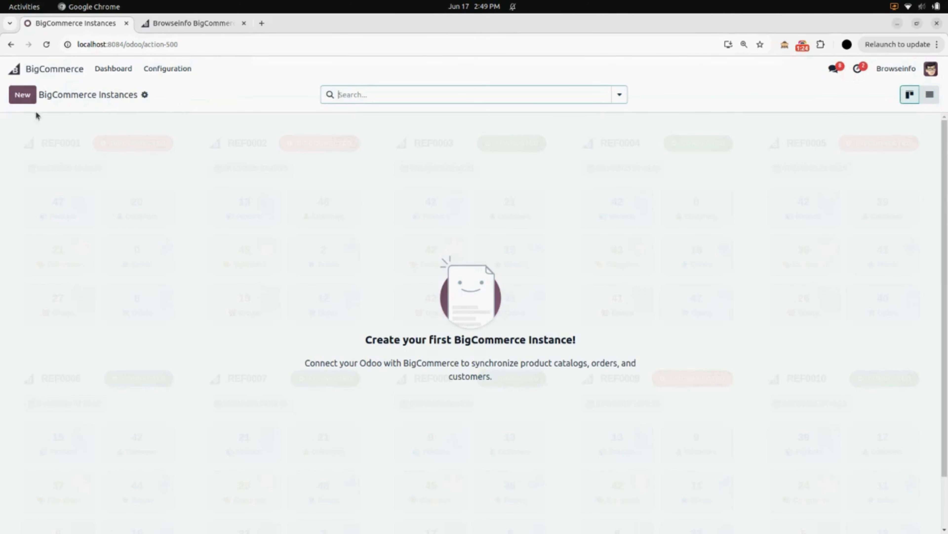
Step: Create a new BigCommerce instance named "Browseinfo's BigCommerce"
{"action": "left_click", "coordinate": [24, 96]}
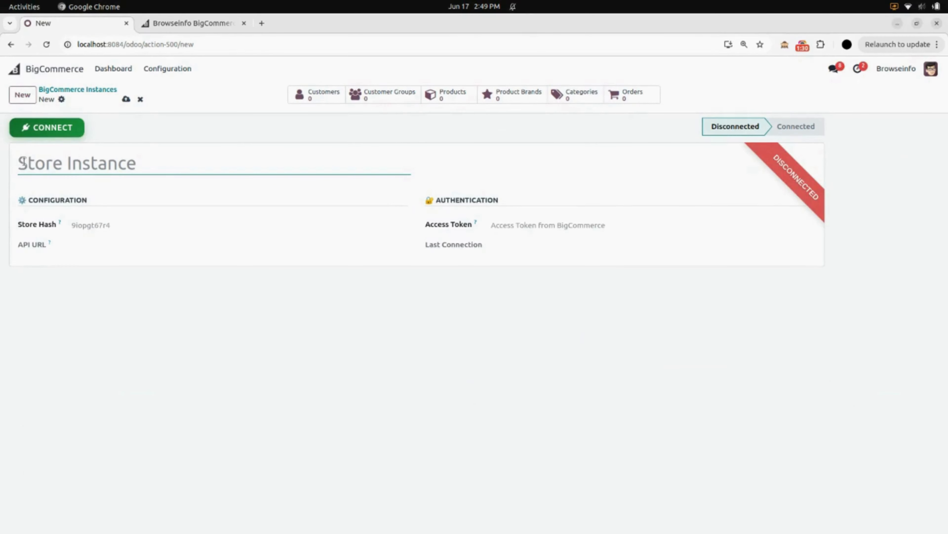
{"action": "type", "text": "Browse"}
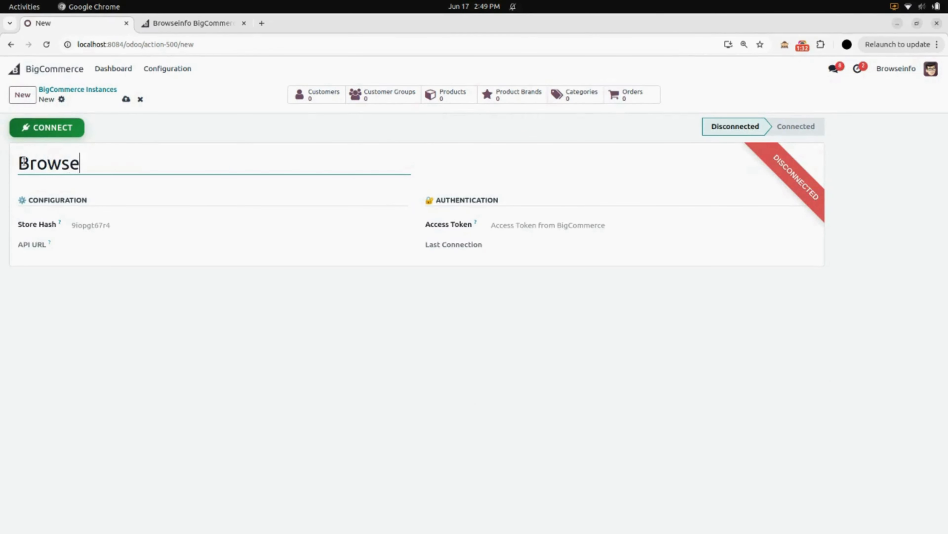
{"action": "type", "text": "info's "}
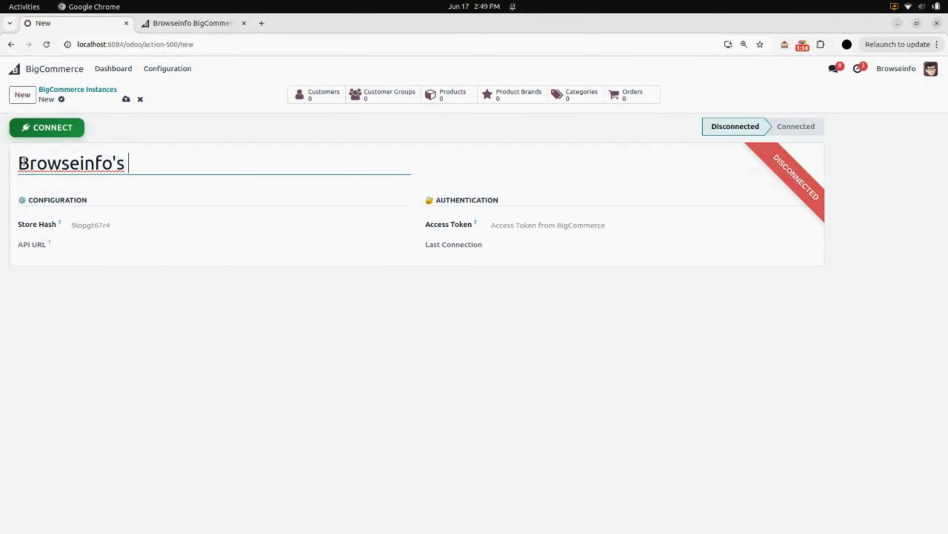
{"action": "type", "text": "Big Com"}
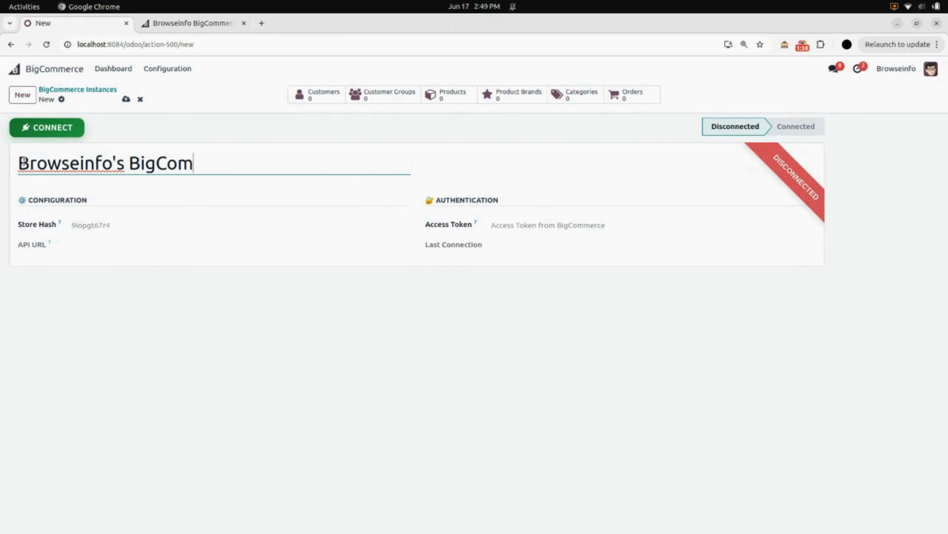
{"action": "type", "text": "merce"}
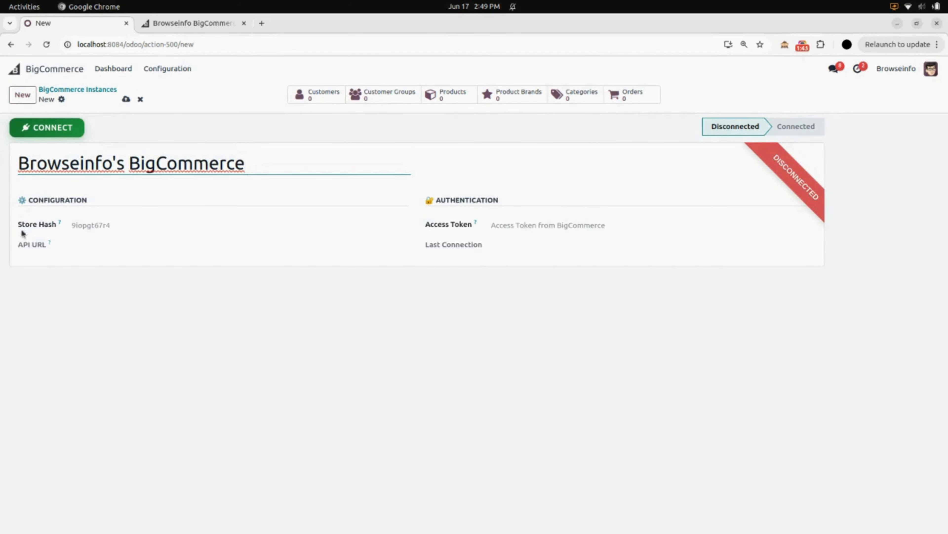
Step: Paste the store hash and access token into the instance, then save and connect it
{"action": "left_click", "coordinate": [73, 225]}
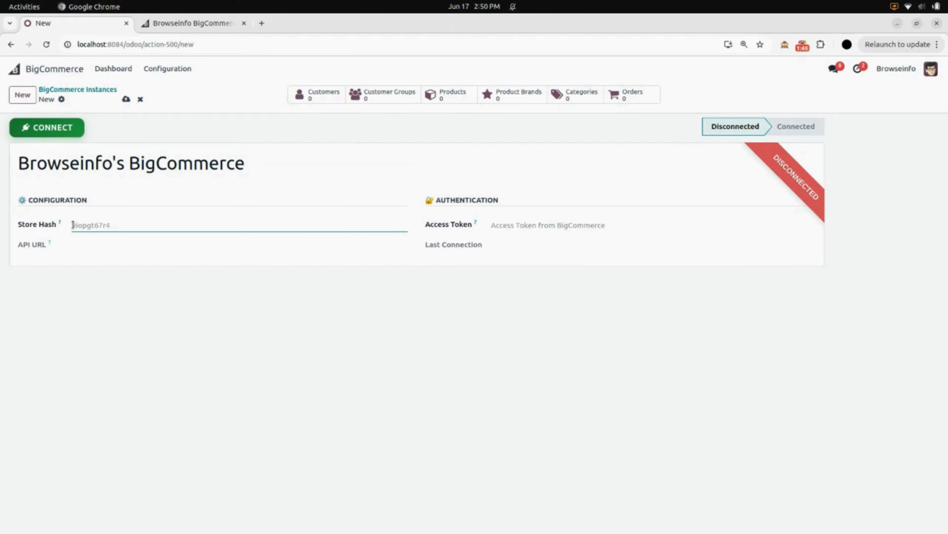
{"action": "type", "text": "xshmoscrqw"}
{"action": "left_click", "coordinate": [493, 226]}
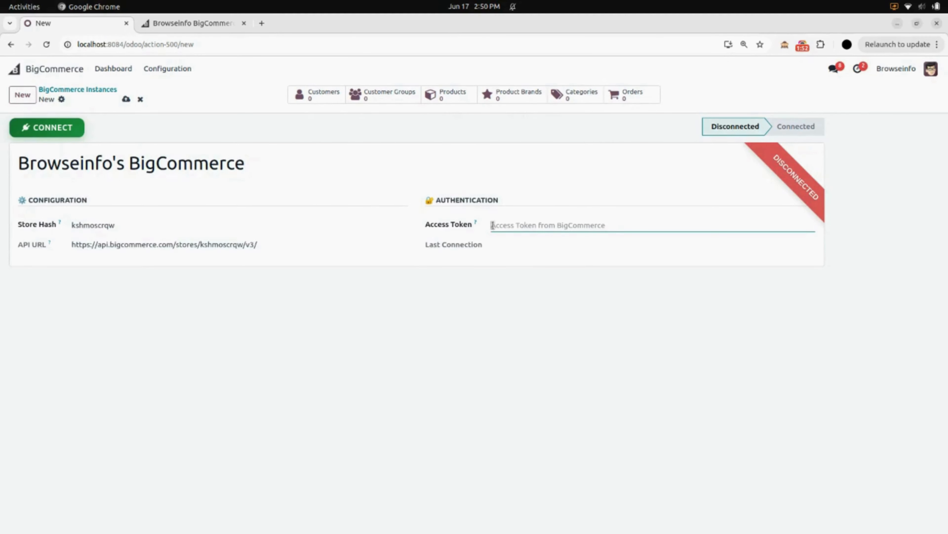
{"action": "key", "text": "ctrl+v"}
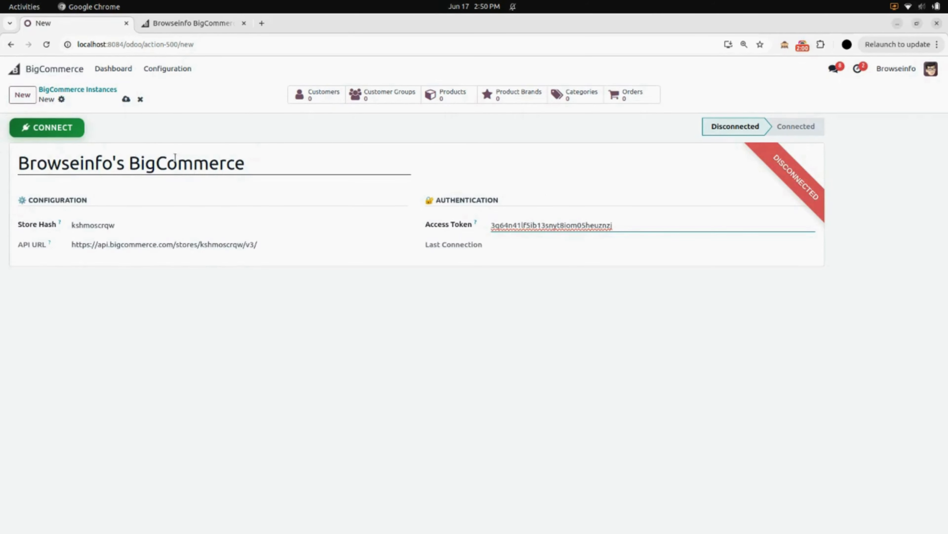
{"action": "left_click", "coordinate": [126, 98]}
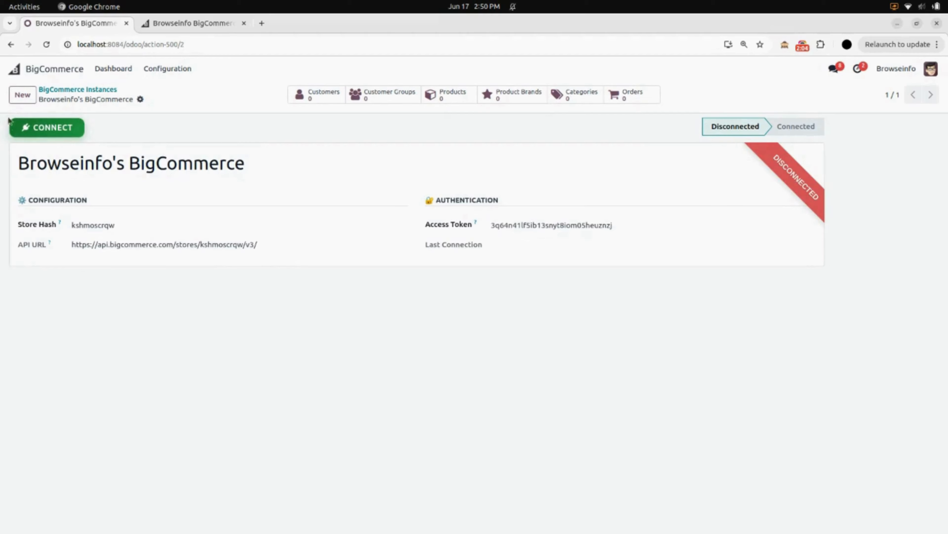
{"action": "left_click", "coordinate": [67, 129]}
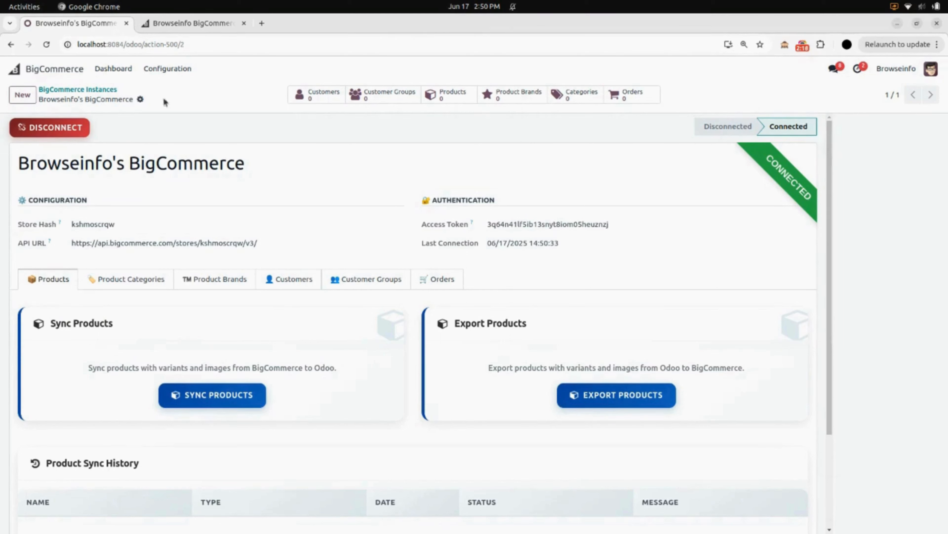
Step: Switch to the BigCommerce store admin and look over its home dashboard
{"action": "left_click", "coordinate": [191, 25]}
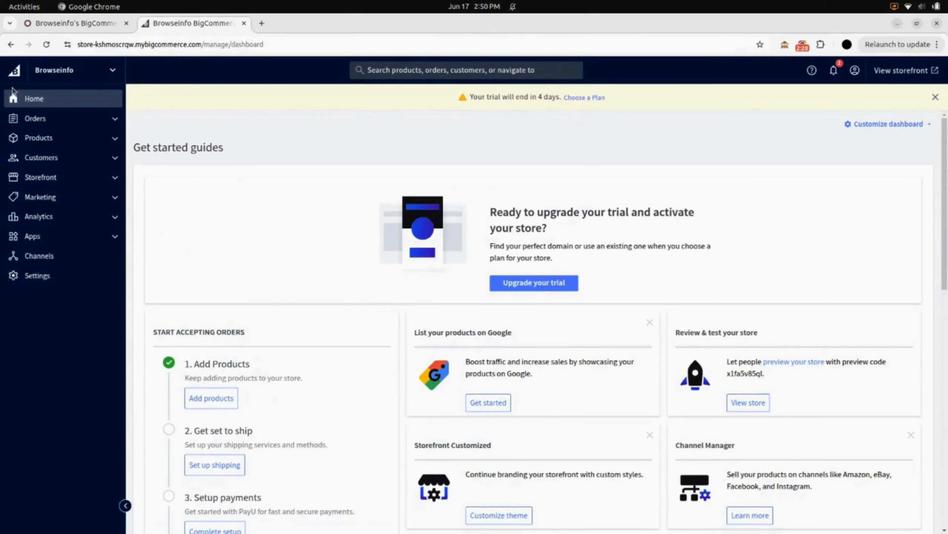
{"action": "scroll", "coordinate": [416, 325], "scroll_direction": "down", "scroll_amount": 5}
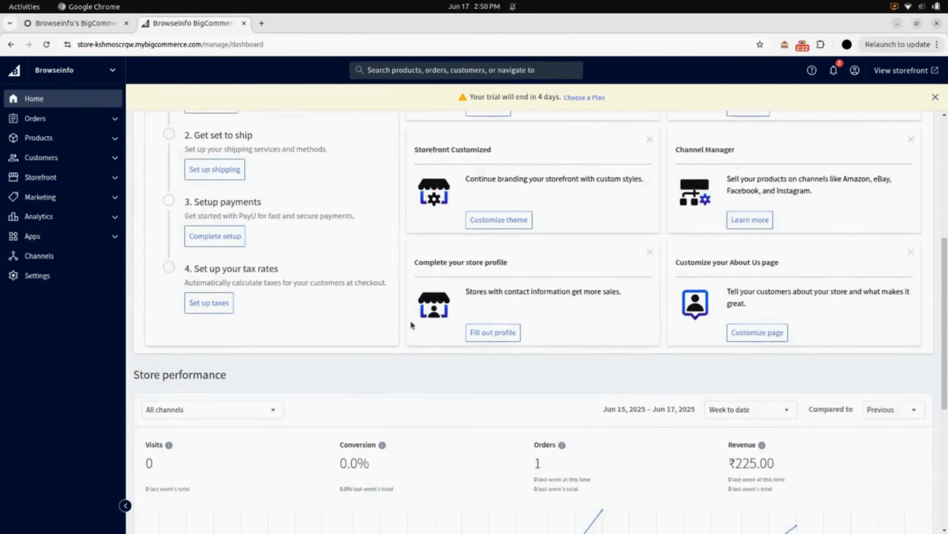
{"action": "scroll", "coordinate": [415, 324], "scroll_direction": "up", "scroll_amount": 5}
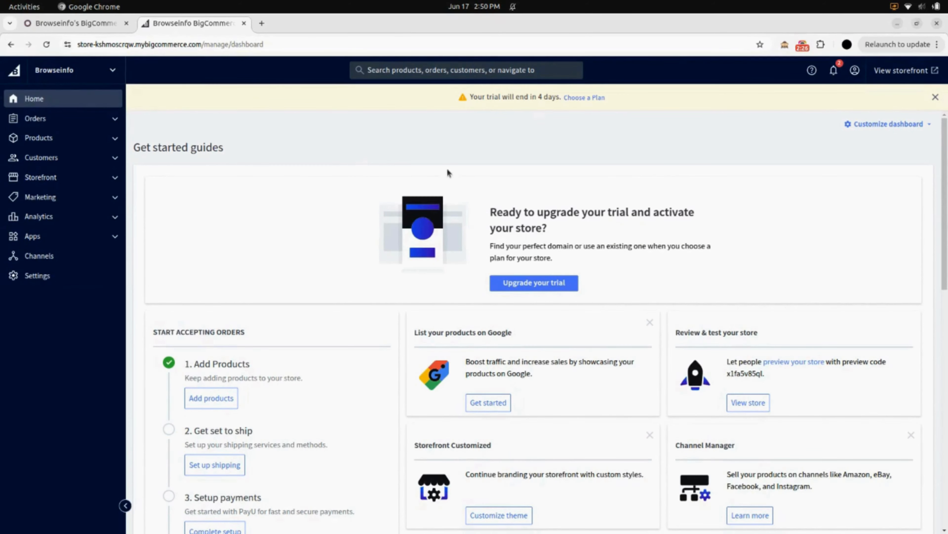
Step: Switch back to Odoo and sync the products from BigCommerce for the connected instance
{"action": "left_click", "coordinate": [105, 27]}
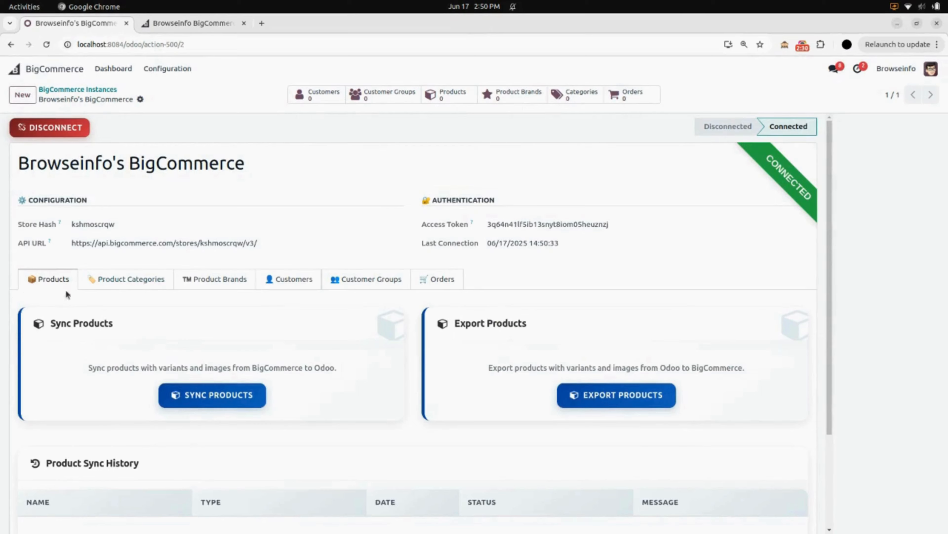
{"action": "scroll", "coordinate": [104, 304], "scroll_direction": "down", "scroll_amount": 3}
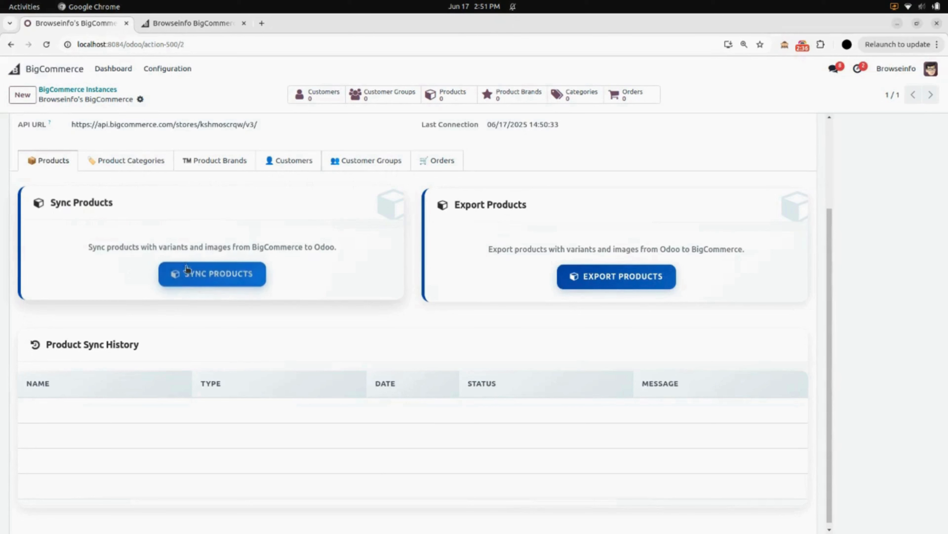
{"action": "left_click", "coordinate": [212, 278]}
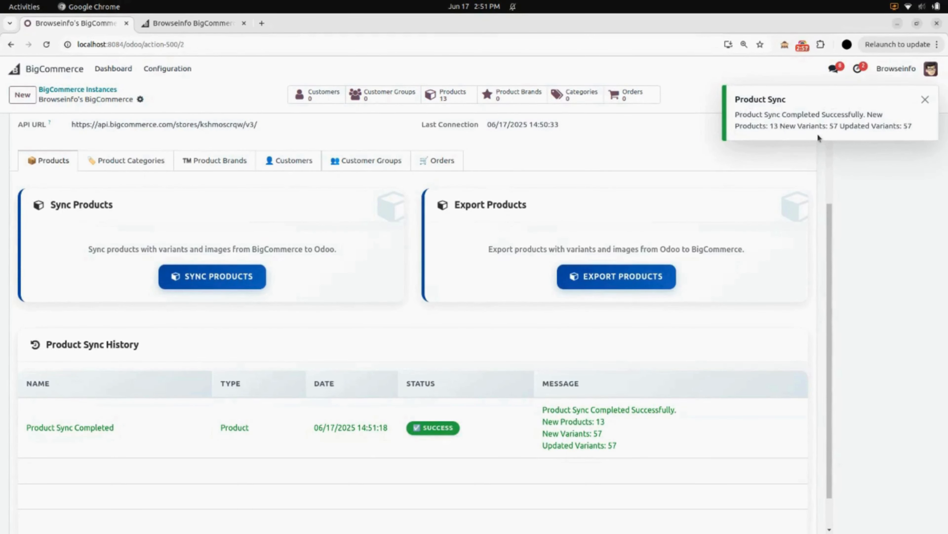
{"action": "left_click", "coordinate": [925, 100]}
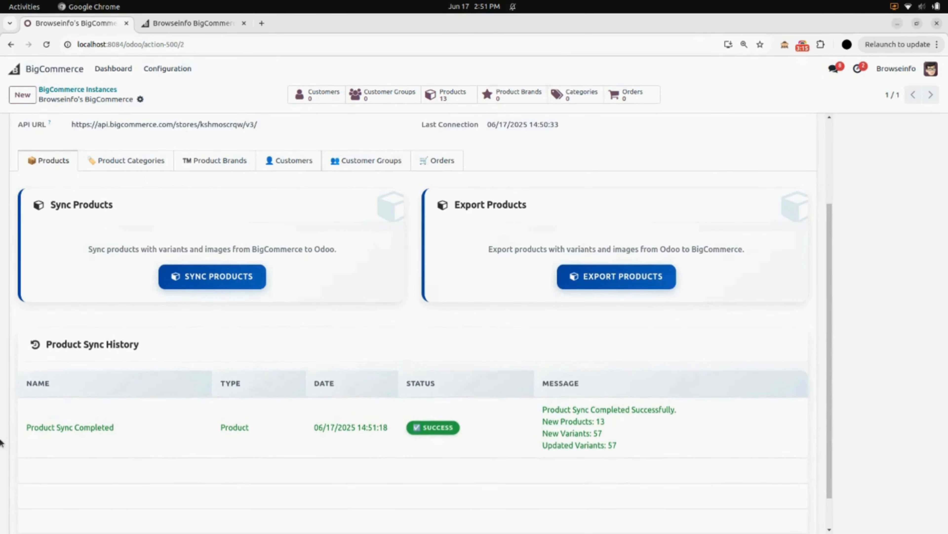
Step: Switch to the BigCommerce store admin and review the full list of products
{"action": "left_click", "coordinate": [183, 28]}
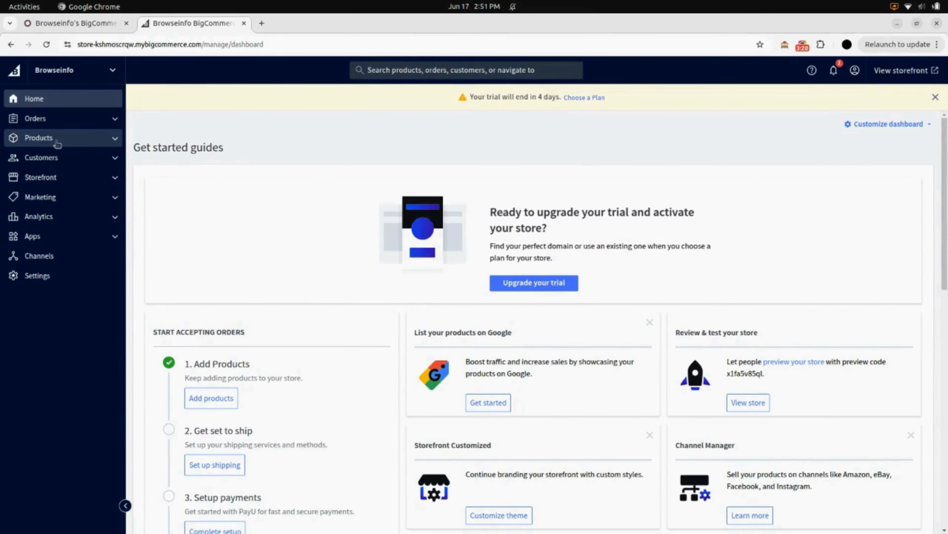
{"action": "left_click", "coordinate": [71, 141]}
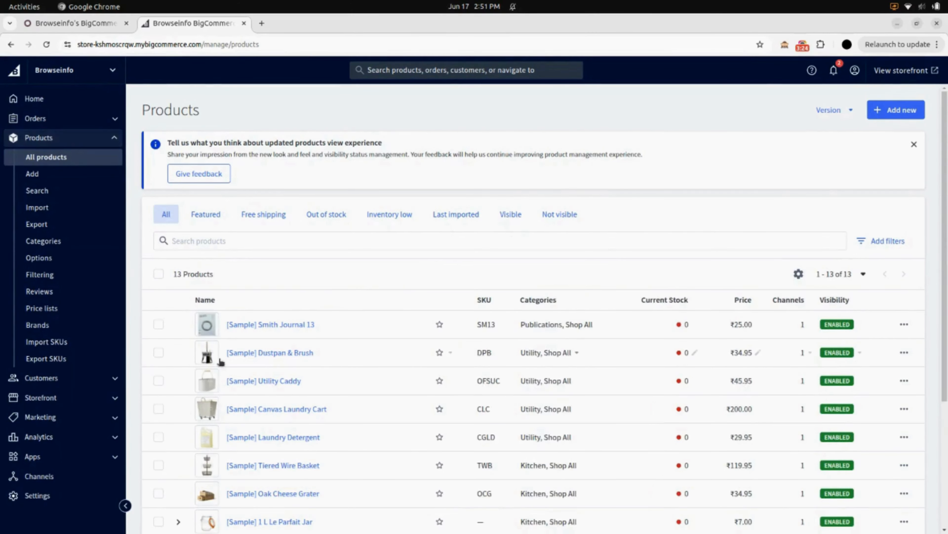
{"action": "scroll", "coordinate": [264, 368], "scroll_direction": "down", "scroll_amount": 2}
{"action": "scroll", "coordinate": [263, 368], "scroll_direction": "down", "scroll_amount": 3}
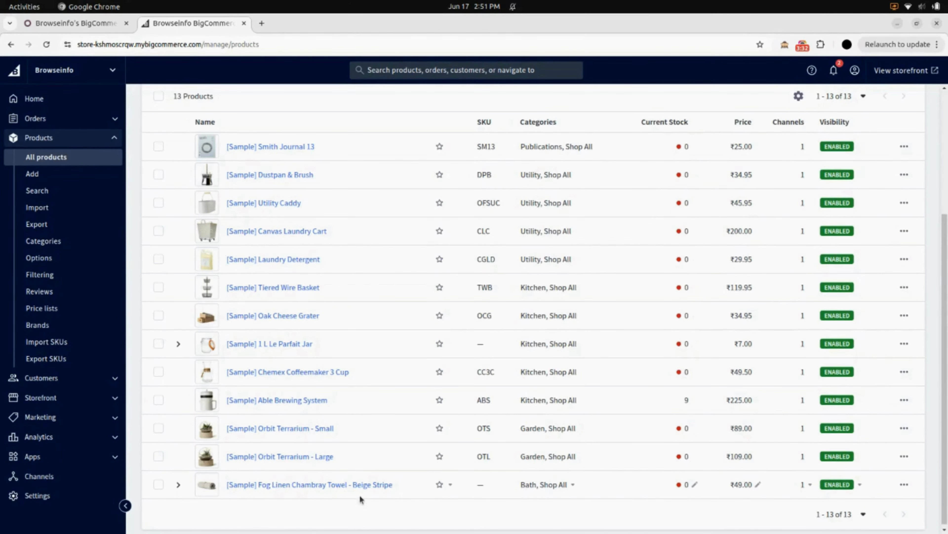
Step: Switch back to Odoo and look through the Sales product catalog for the synced sample products
{"action": "left_click", "coordinate": [86, 27]}
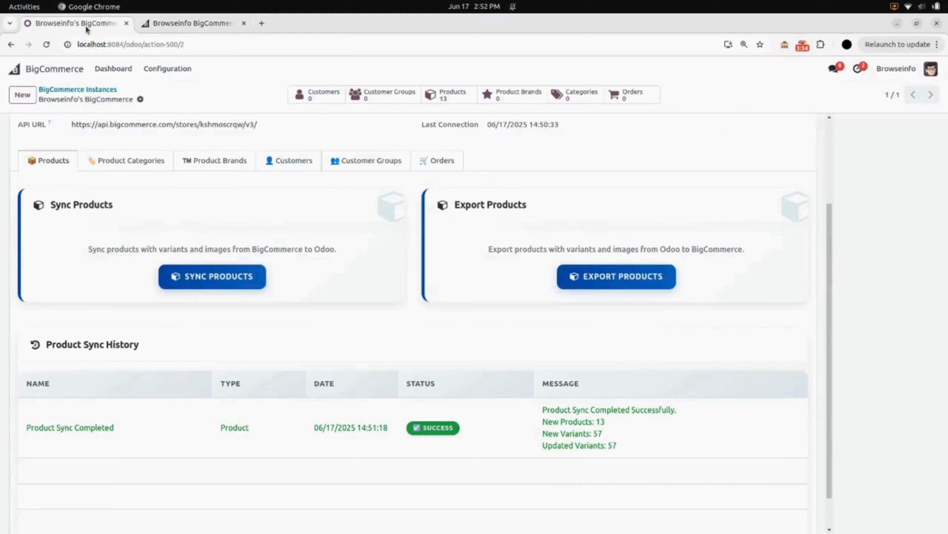
{"action": "left_click", "coordinate": [50, 67]}
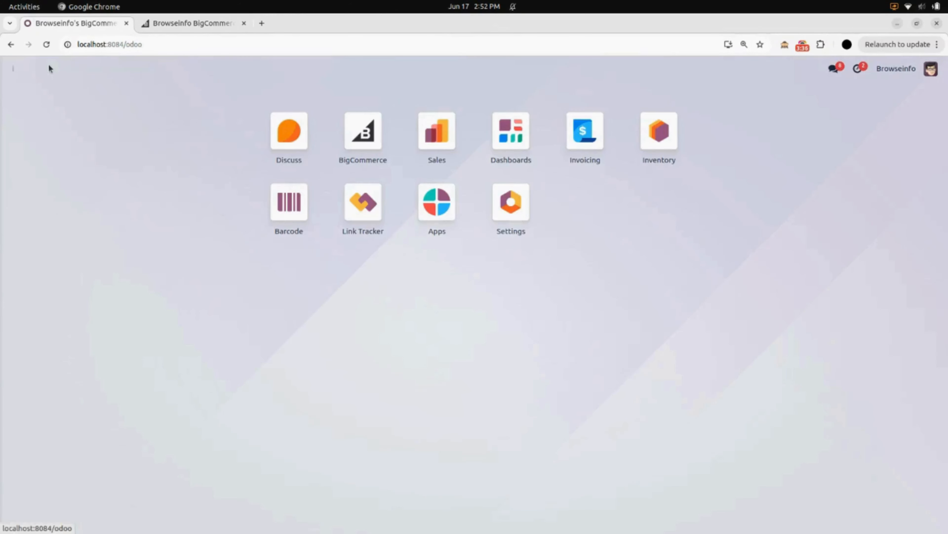
{"action": "left_click", "coordinate": [449, 147]}
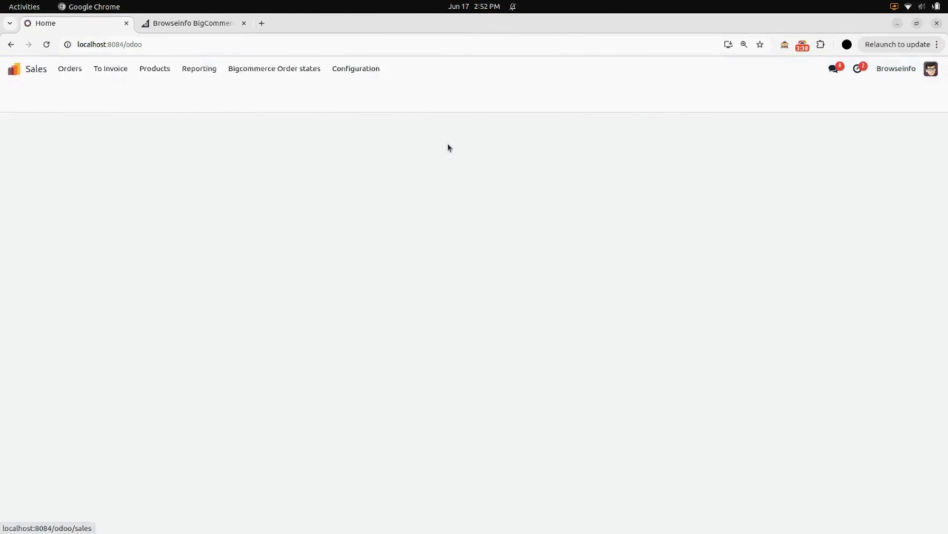
{"action": "left_click", "coordinate": [154, 68]}
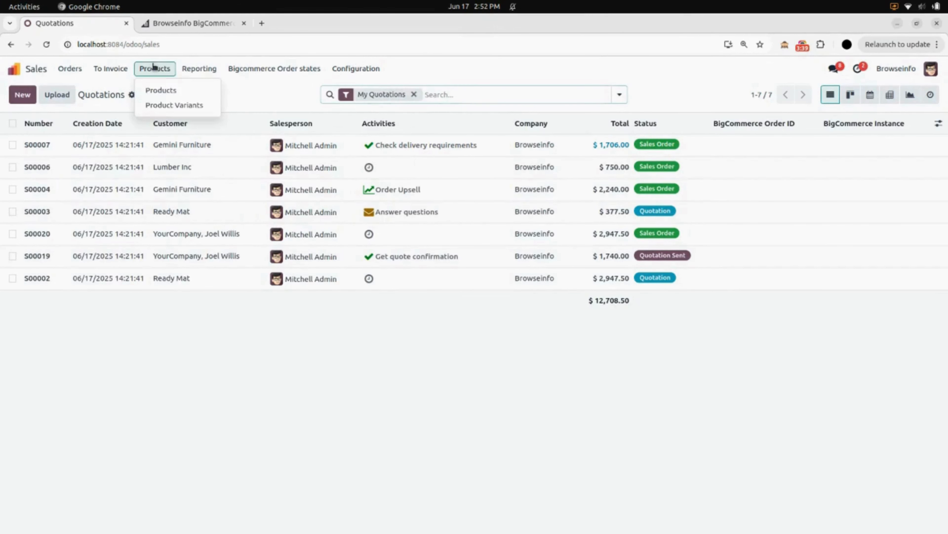
{"action": "left_click", "coordinate": [161, 89]}
{"action": "scroll", "coordinate": [215, 216], "scroll_direction": "down", "scroll_amount": 5}
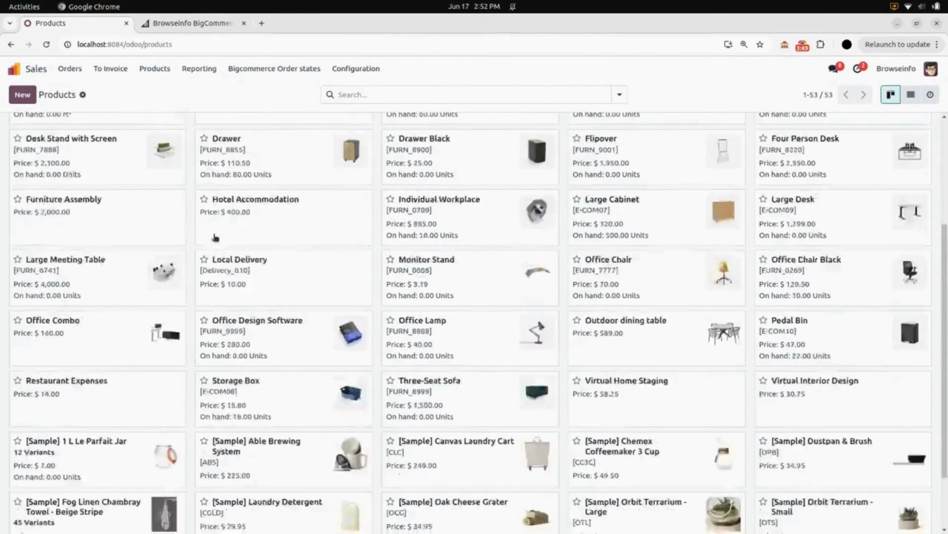
{"action": "scroll", "coordinate": [216, 238], "scroll_direction": "up", "scroll_amount": 5}
{"action": "scroll", "coordinate": [214, 240], "scroll_direction": "down", "scroll_amount": 5}
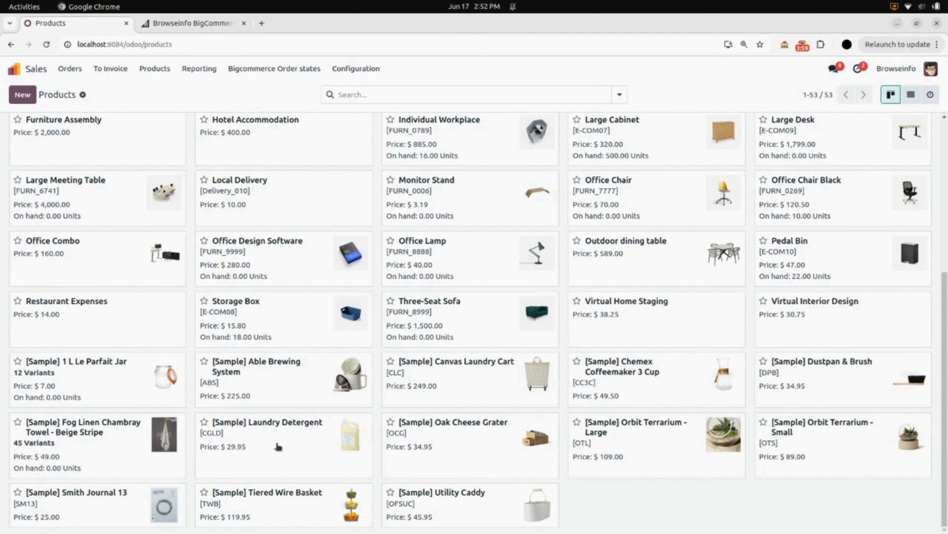
{"action": "scroll", "coordinate": [278, 447], "scroll_direction": "up", "scroll_amount": 6}
Step: Return to the BigCommerce app, open the Browseinfo's BigCommerce instance and review its list of linked products
{"action": "left_click", "coordinate": [14, 68]}
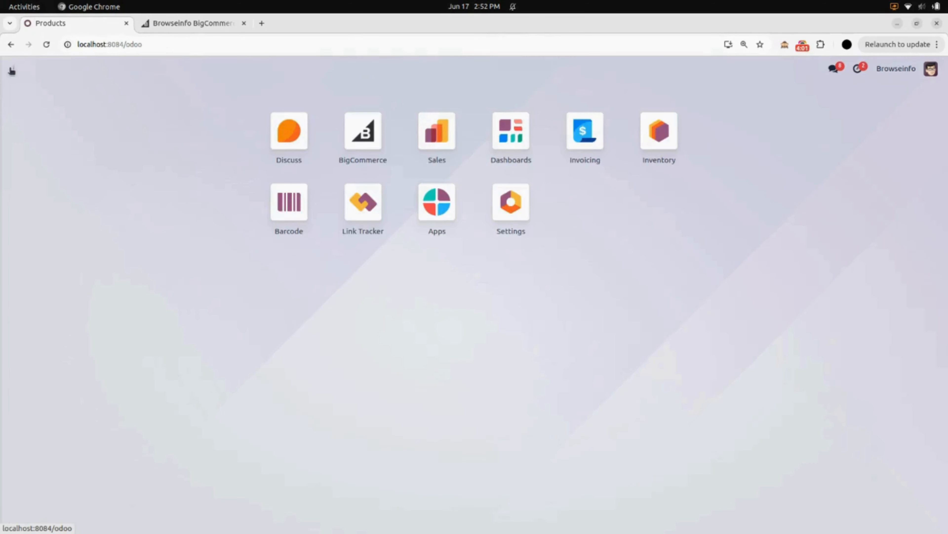
{"action": "left_click", "coordinate": [379, 137]}
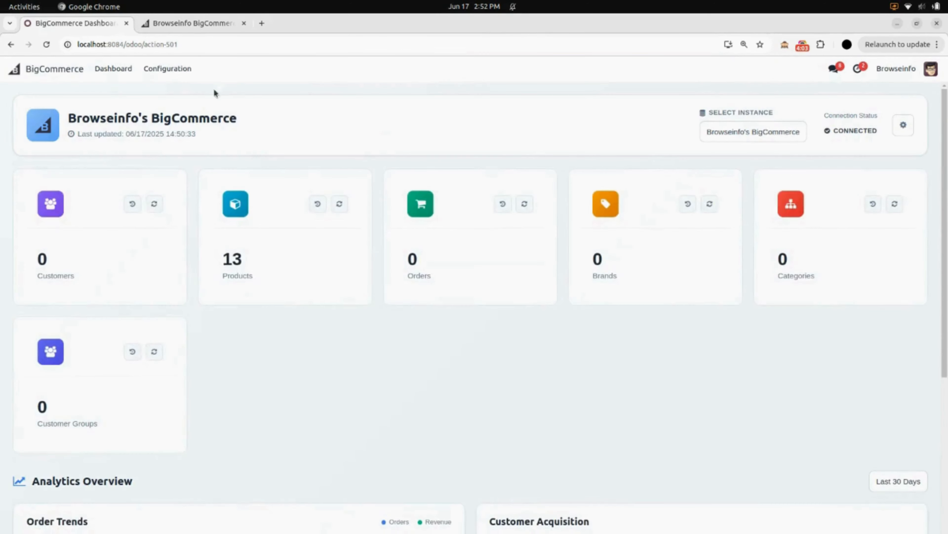
{"action": "left_click", "coordinate": [167, 68]}
{"action": "left_click", "coordinate": [172, 93]}
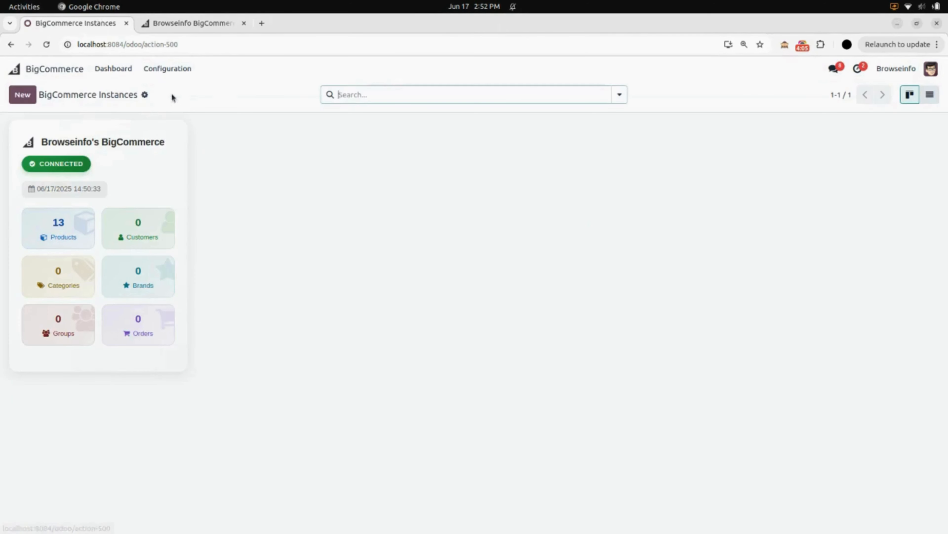
{"action": "left_click", "coordinate": [150, 173]}
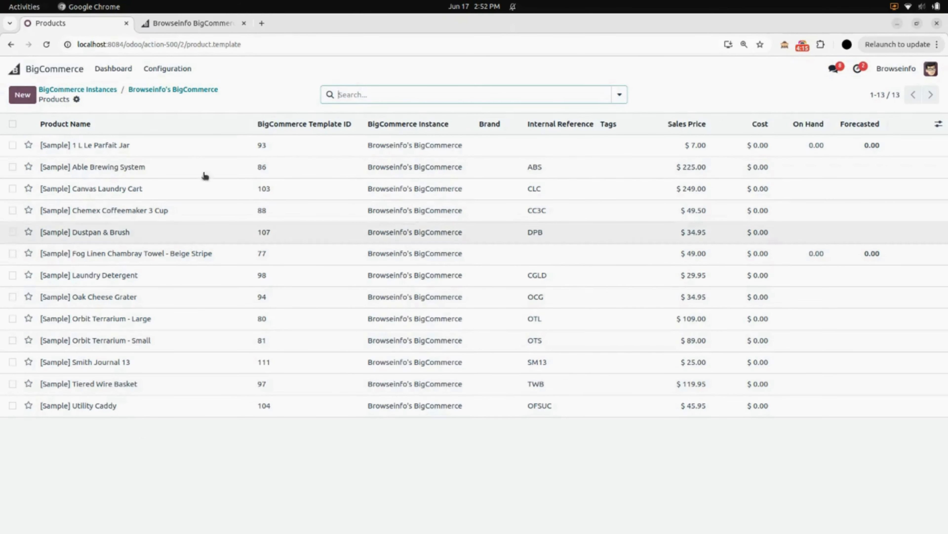
Step: Export the products from Odoo to BigCommerce from the instance form and dismiss the notification
{"action": "left_click", "coordinate": [157, 90]}
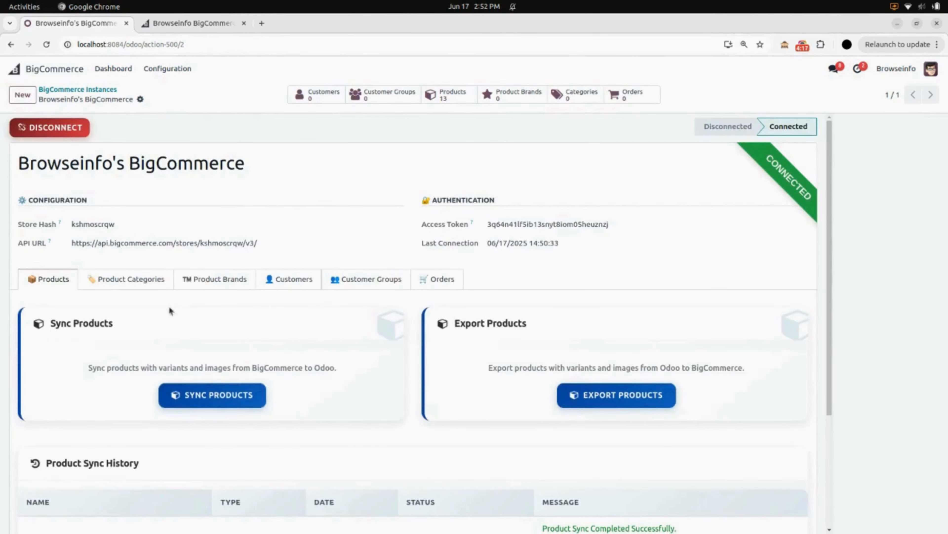
{"action": "scroll", "coordinate": [298, 432], "scroll_direction": "down", "scroll_amount": 3}
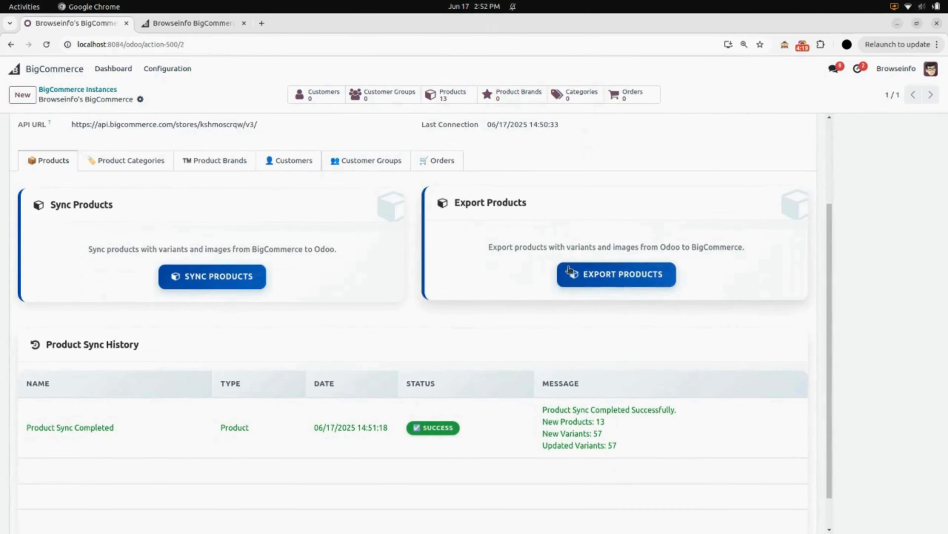
{"action": "left_click", "coordinate": [568, 270]}
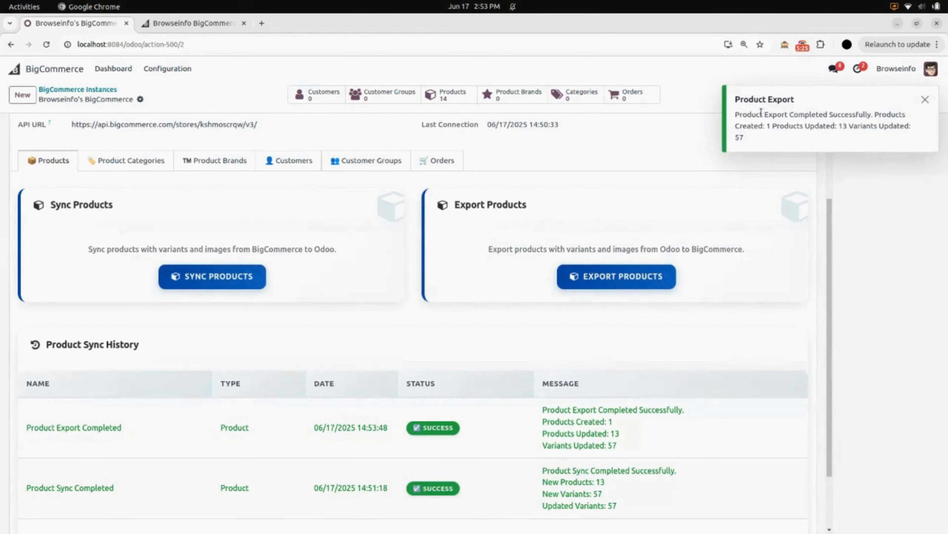
{"action": "left_click", "coordinate": [929, 99]}
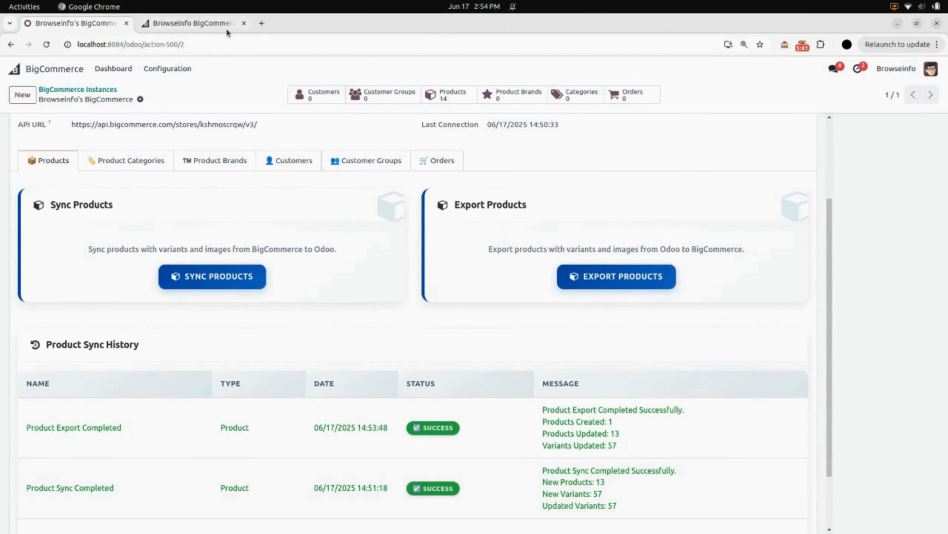
Step: Switch to the BigCommerce store admin, reload the product list and check it for the exported product
{"action": "left_click", "coordinate": [226, 28]}
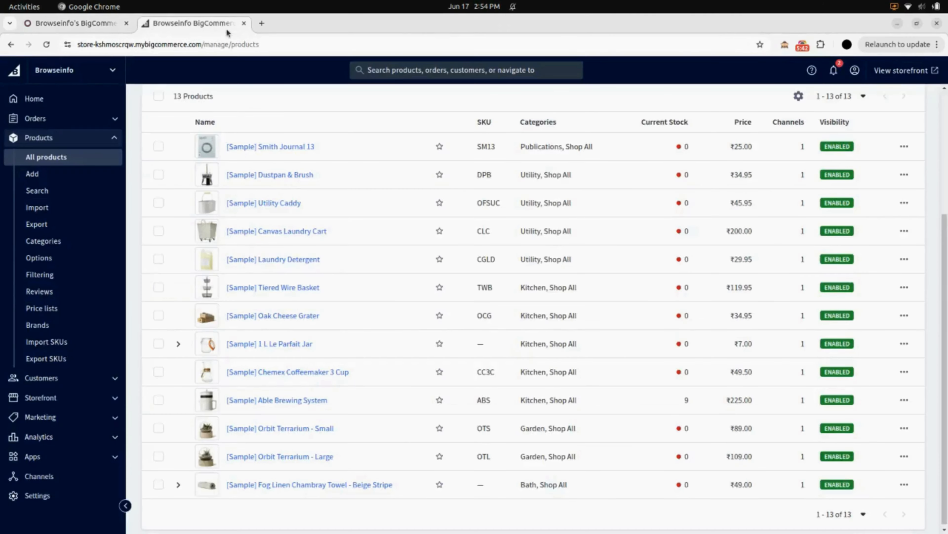
{"action": "left_click", "coordinate": [45, 45]}
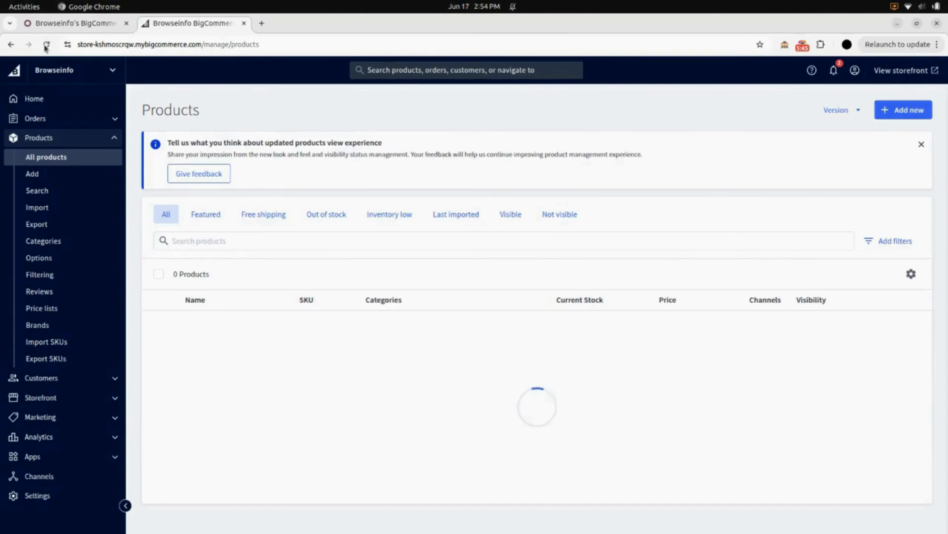
{"action": "scroll", "coordinate": [275, 248], "scroll_direction": "down", "scroll_amount": 2}
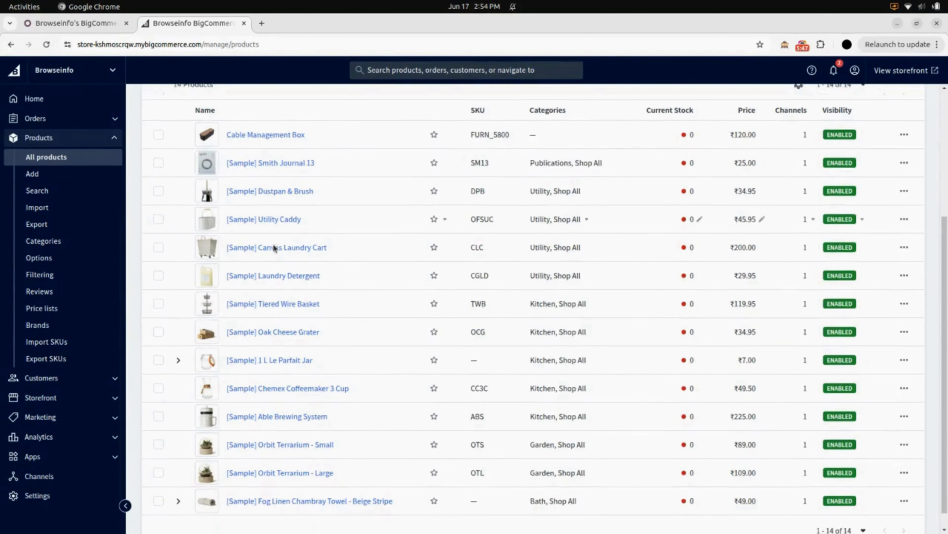
{"action": "scroll", "coordinate": [275, 248], "scroll_direction": "up", "scroll_amount": 5}
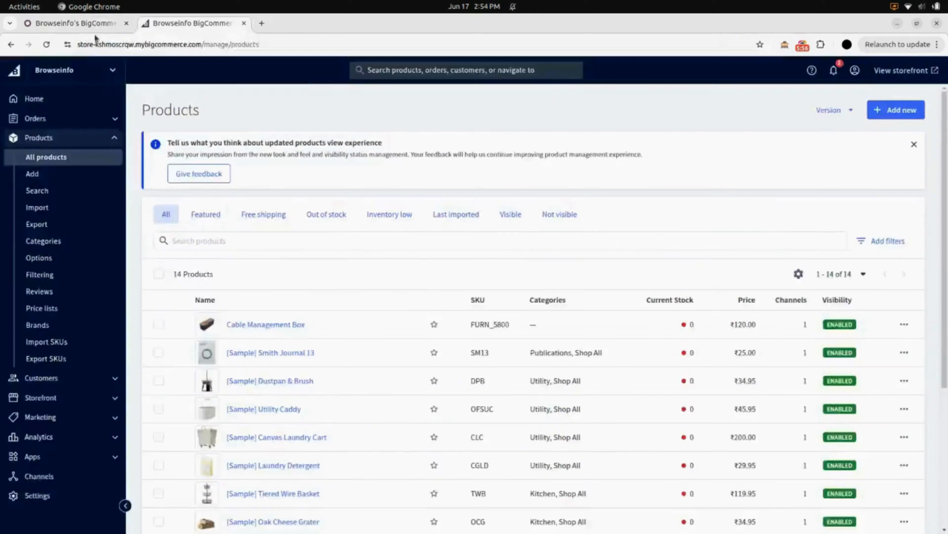
Step: Switch back to Odoo, sync the product categories from BigCommerce and check the category sync history
{"action": "left_click", "coordinate": [96, 24]}
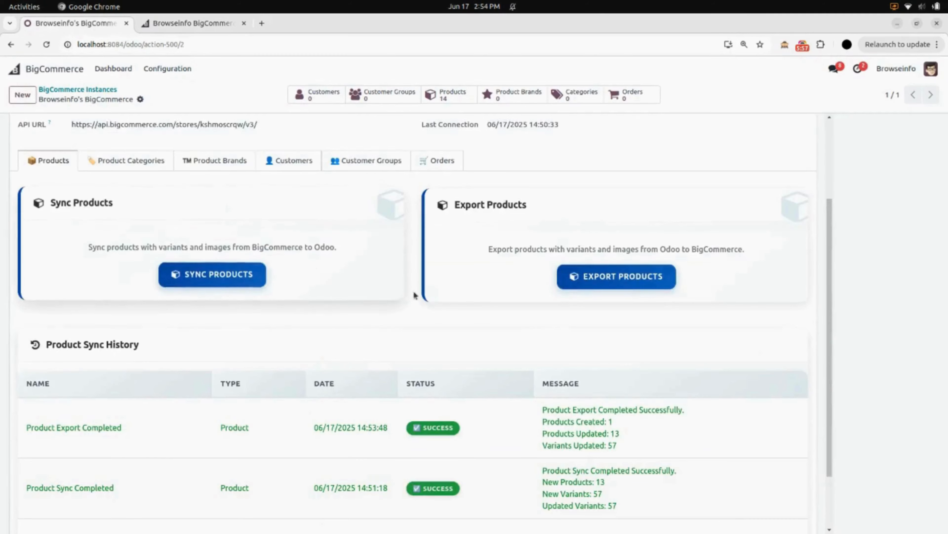
{"action": "scroll", "coordinate": [100, 292], "scroll_direction": "up", "scroll_amount": 3}
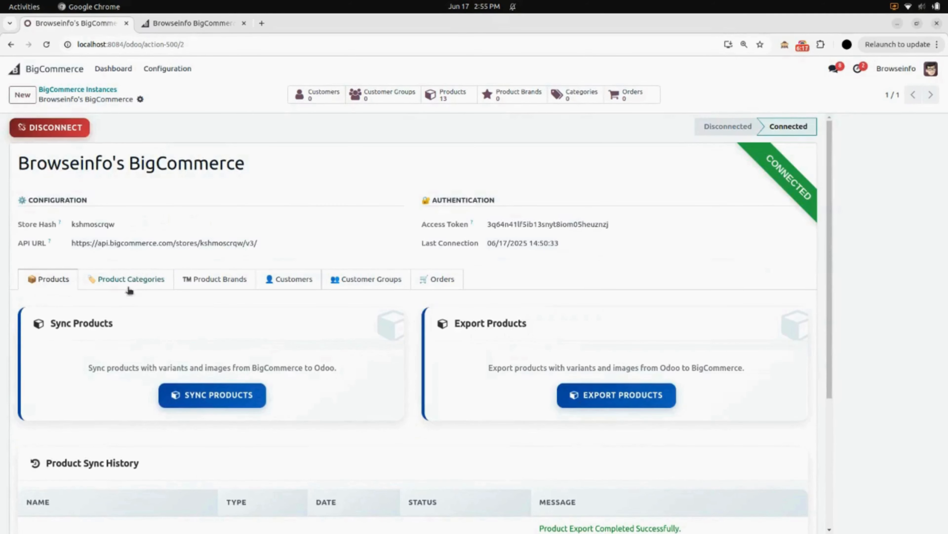
{"action": "left_click", "coordinate": [143, 281]}
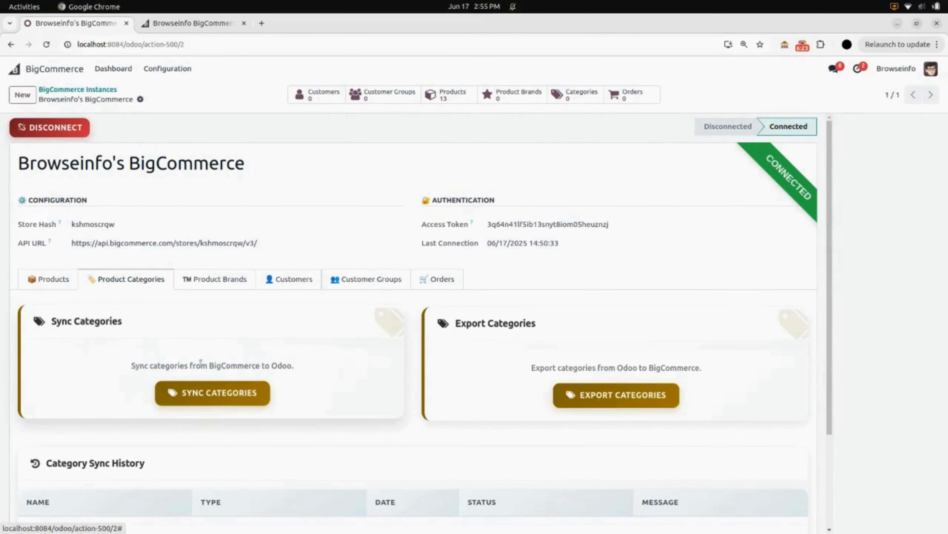
{"action": "left_click", "coordinate": [214, 392]}
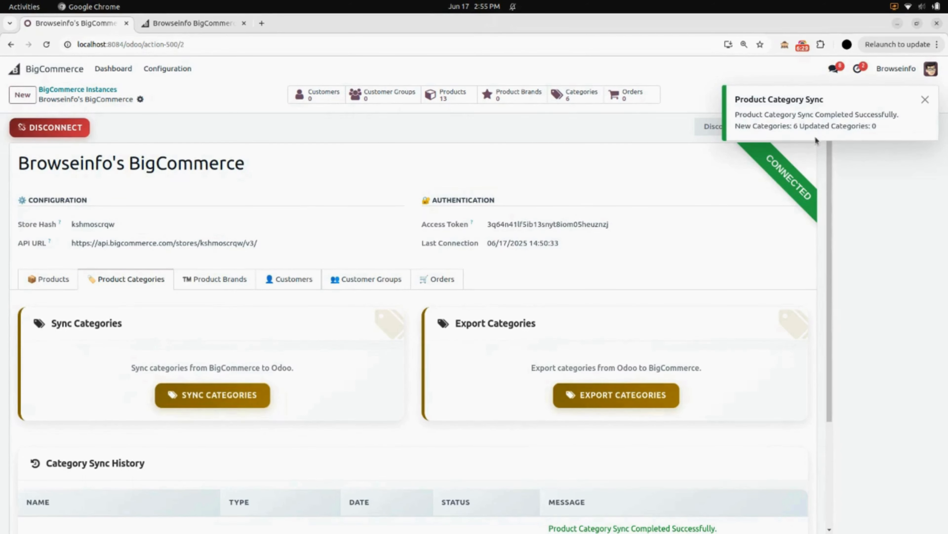
{"action": "scroll", "coordinate": [327, 358], "scroll_direction": "down", "scroll_amount": 3}
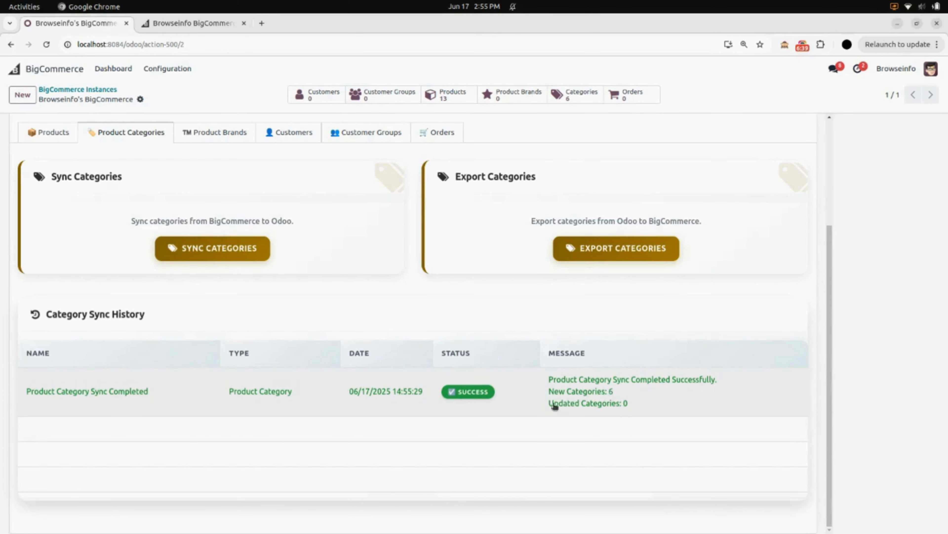
{"action": "scroll", "coordinate": [599, 405], "scroll_direction": "up", "scroll_amount": 4}
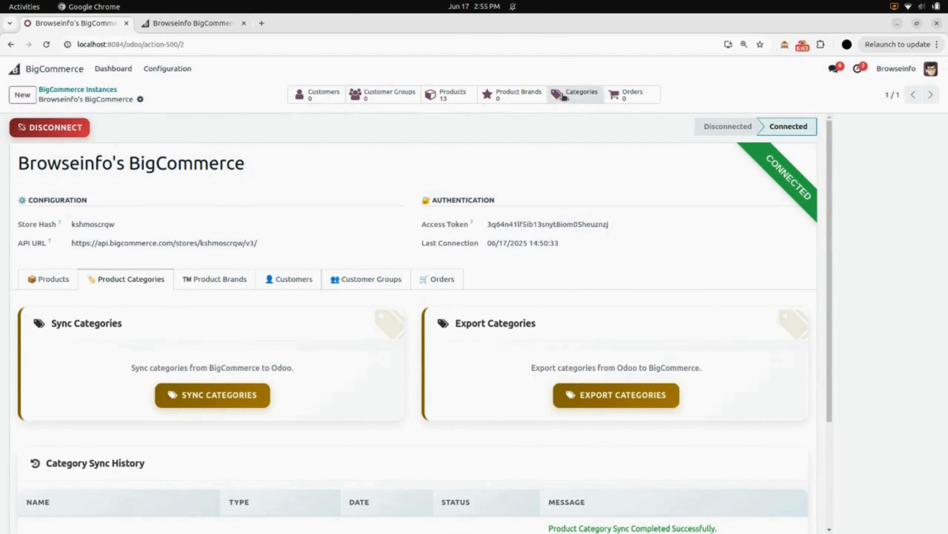
Step: Review the instance's synced categories and compare them with the product categories in the BigCommerce store admin
{"action": "left_click", "coordinate": [577, 99]}
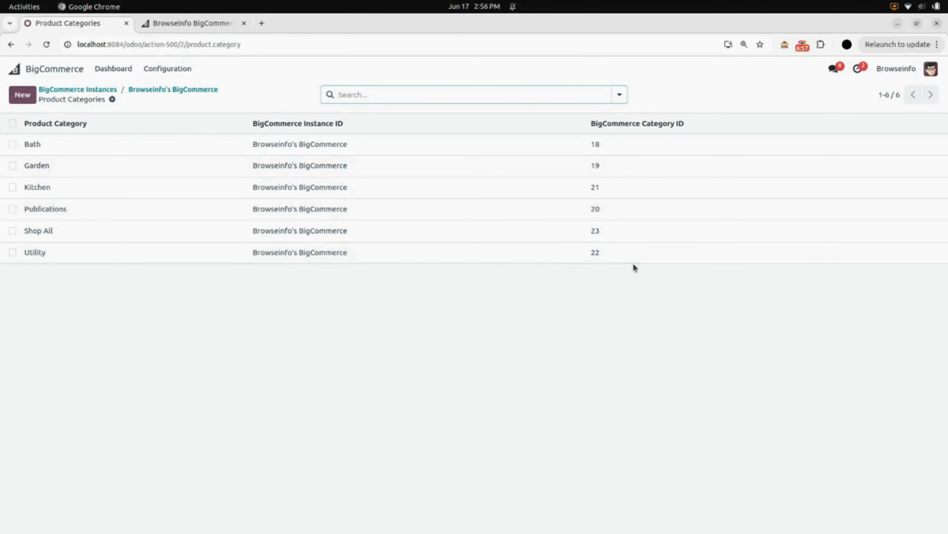
{"action": "left_click", "coordinate": [193, 90]}
{"action": "left_click", "coordinate": [185, 25]}
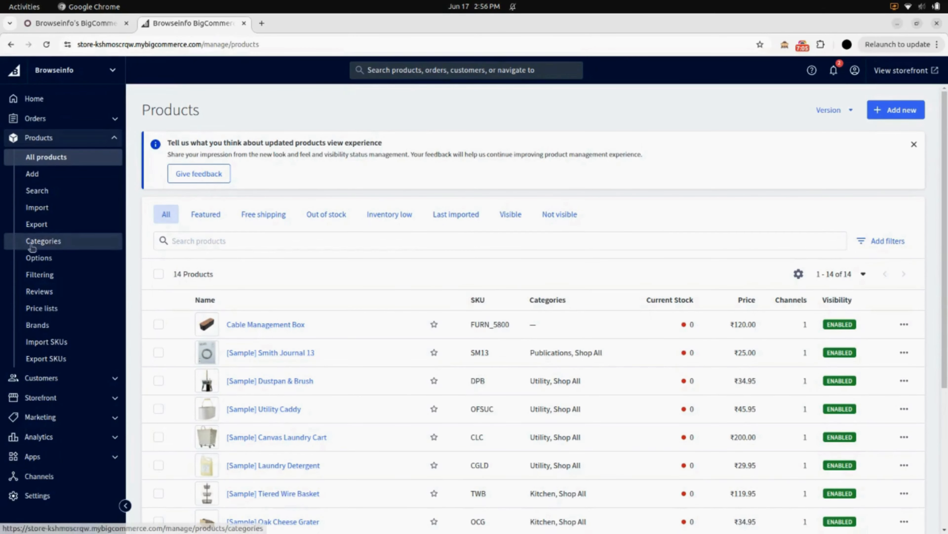
{"action": "left_click", "coordinate": [56, 243]}
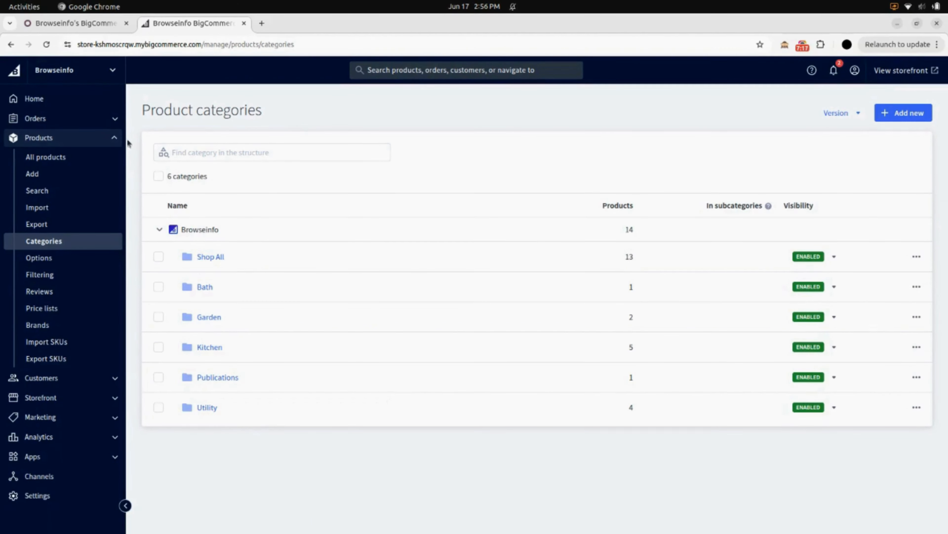
Step: Switch back to Odoo, export the product categories to BigCommerce and check the category sync history
{"action": "left_click", "coordinate": [85, 26]}
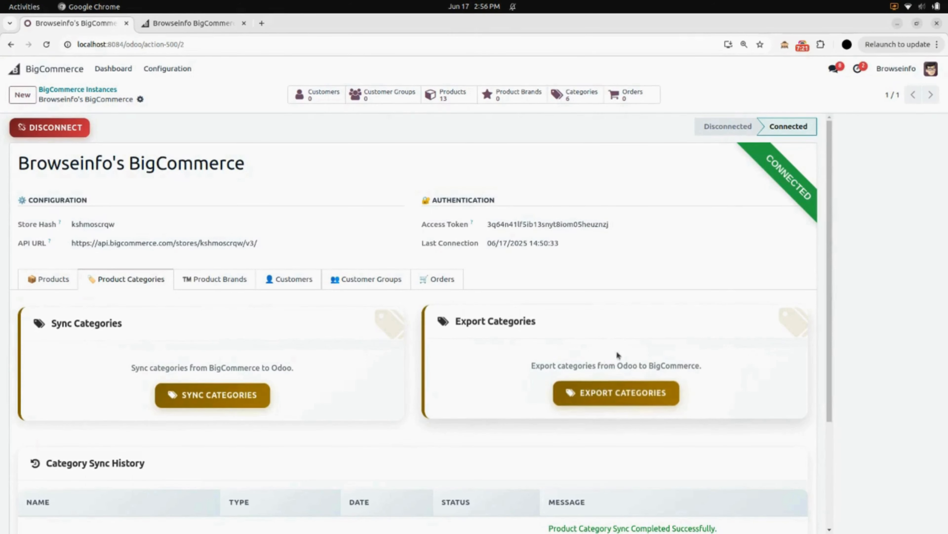
{"action": "left_click", "coordinate": [649, 395]}
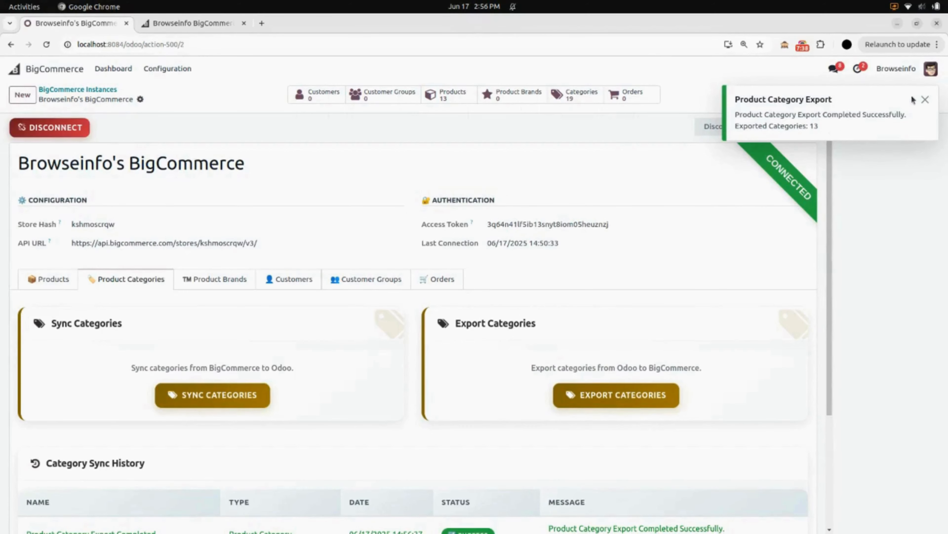
{"action": "scroll", "coordinate": [355, 367], "scroll_direction": "down", "scroll_amount": 4}
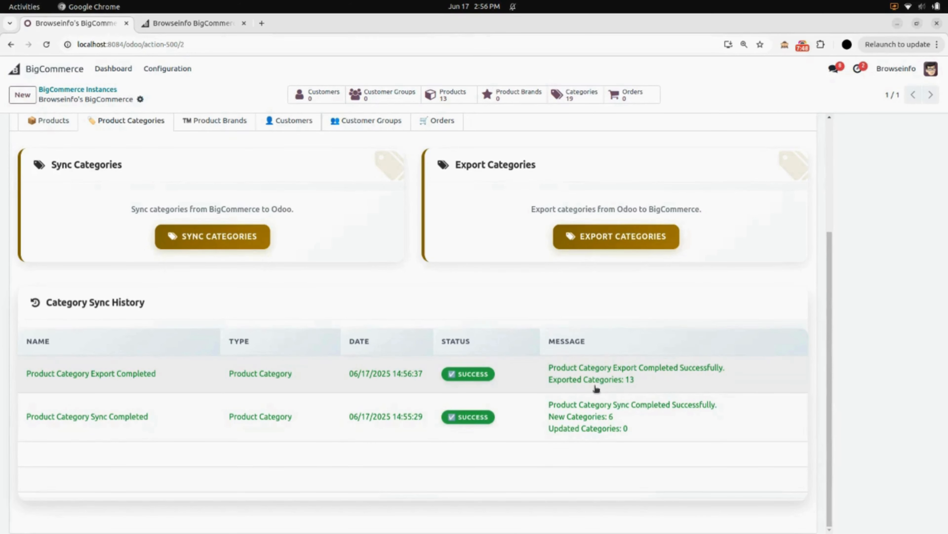
{"action": "scroll", "coordinate": [634, 378], "scroll_direction": "up", "scroll_amount": 4}
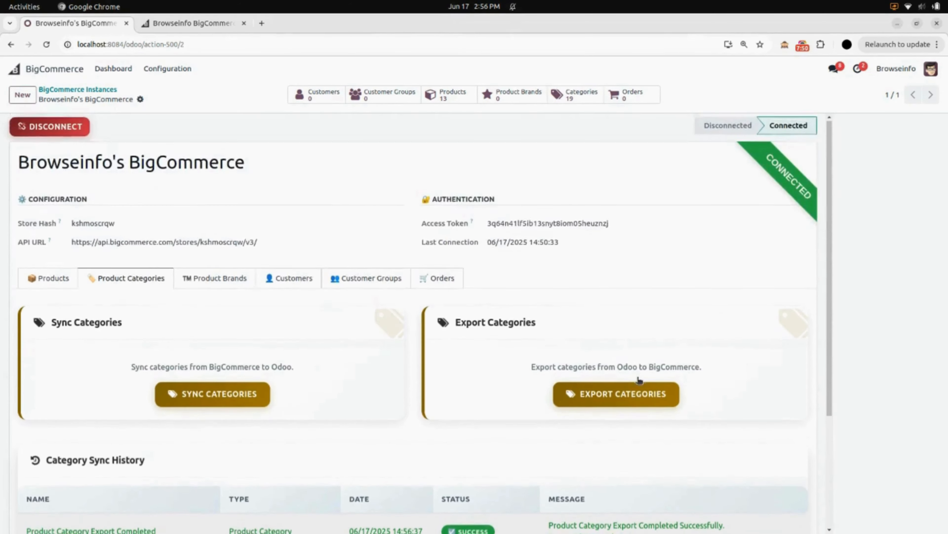
Step: Review the instance's full list of product categories with their BigCommerce category IDs, and return to the instance form
{"action": "left_click", "coordinate": [578, 96]}
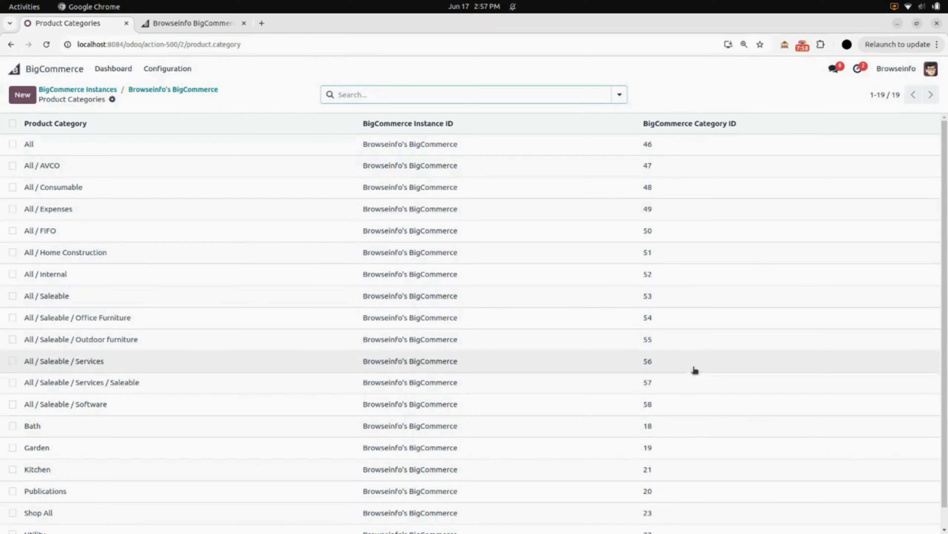
{"action": "scroll", "coordinate": [450, 361], "scroll_direction": "down", "scroll_amount": 1}
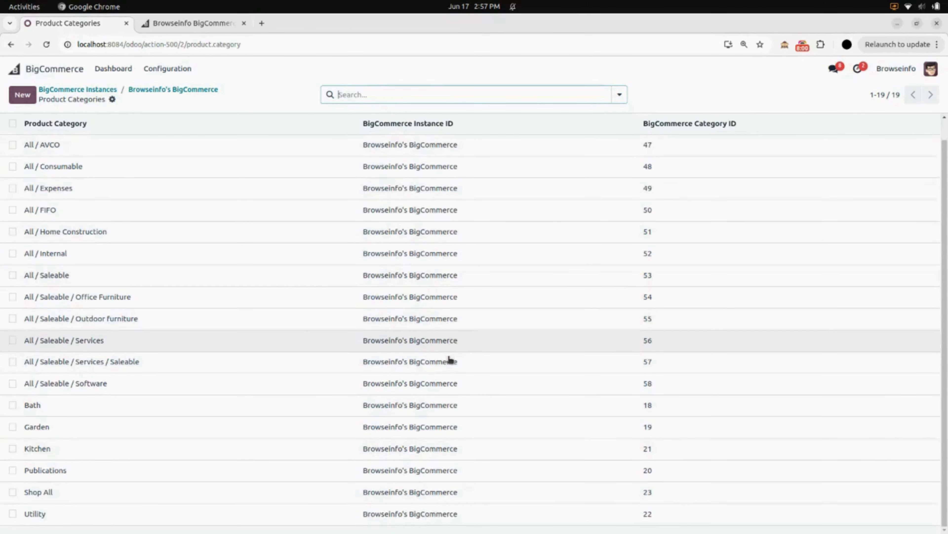
{"action": "scroll", "coordinate": [450, 360], "scroll_direction": "up", "scroll_amount": 1}
{"action": "scroll", "coordinate": [450, 359], "scroll_direction": "down", "scroll_amount": 1}
{"action": "scroll", "coordinate": [449, 360], "scroll_direction": "up", "scroll_amount": 1}
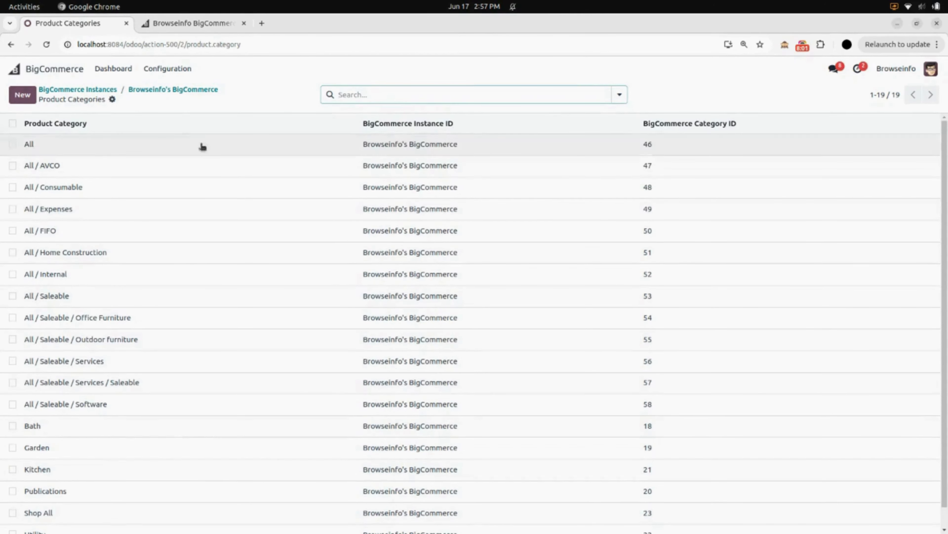
{"action": "left_click", "coordinate": [165, 90]}
Step: Switch to the BigCommerce store admin, reload the product categories and expand All and Saleable to check the exported subcategories
{"action": "left_click", "coordinate": [173, 25]}
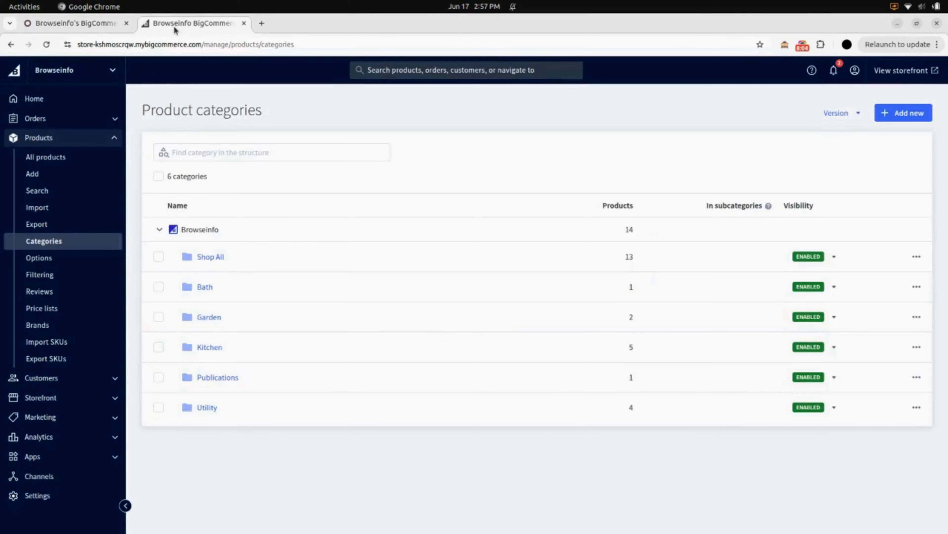
{"action": "left_click", "coordinate": [50, 45]}
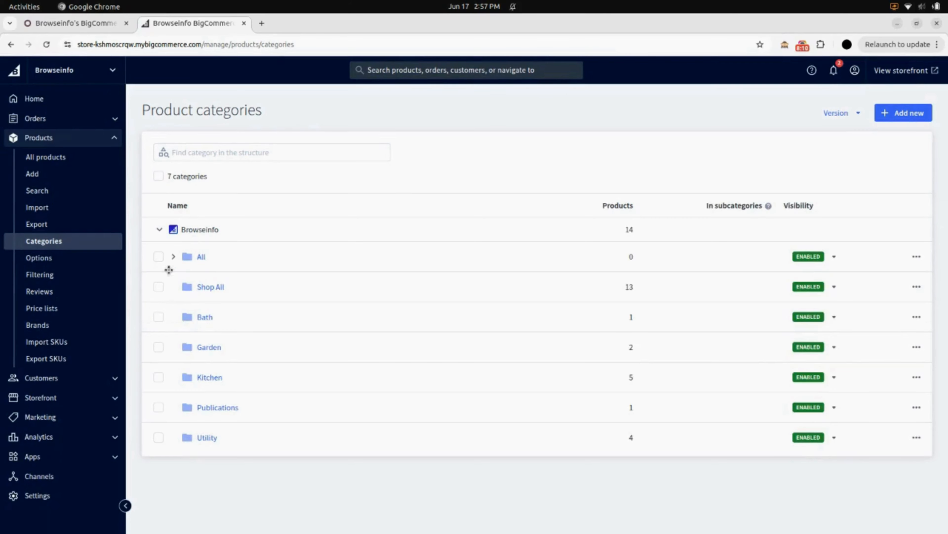
{"action": "left_click", "coordinate": [174, 256]}
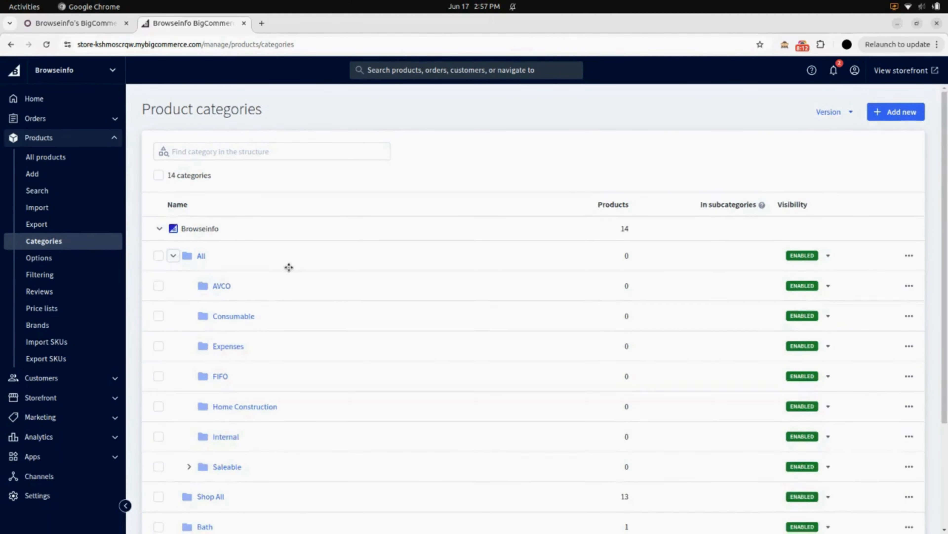
{"action": "scroll", "coordinate": [272, 166], "scroll_direction": "down", "scroll_amount": 3}
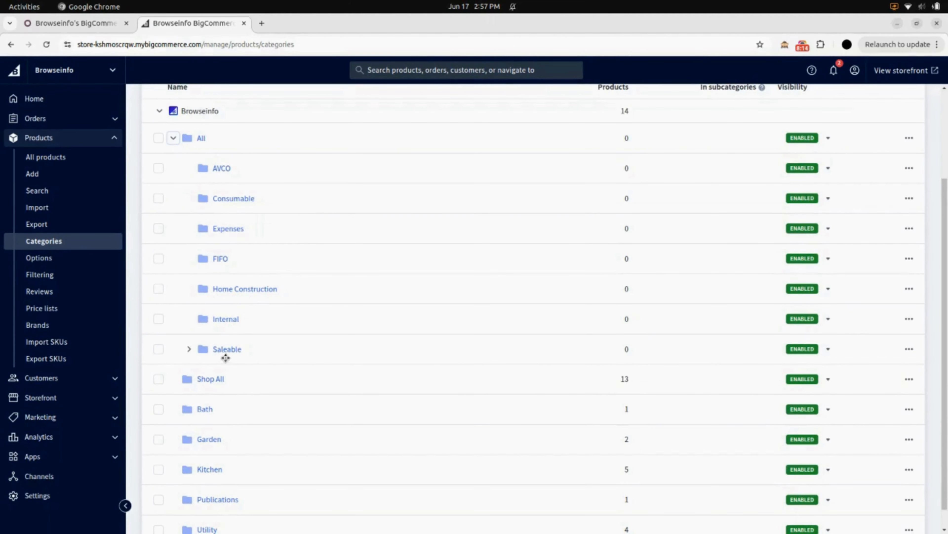
{"action": "scroll", "coordinate": [231, 149], "scroll_direction": "up", "scroll_amount": 3}
{"action": "left_click", "coordinate": [189, 467]}
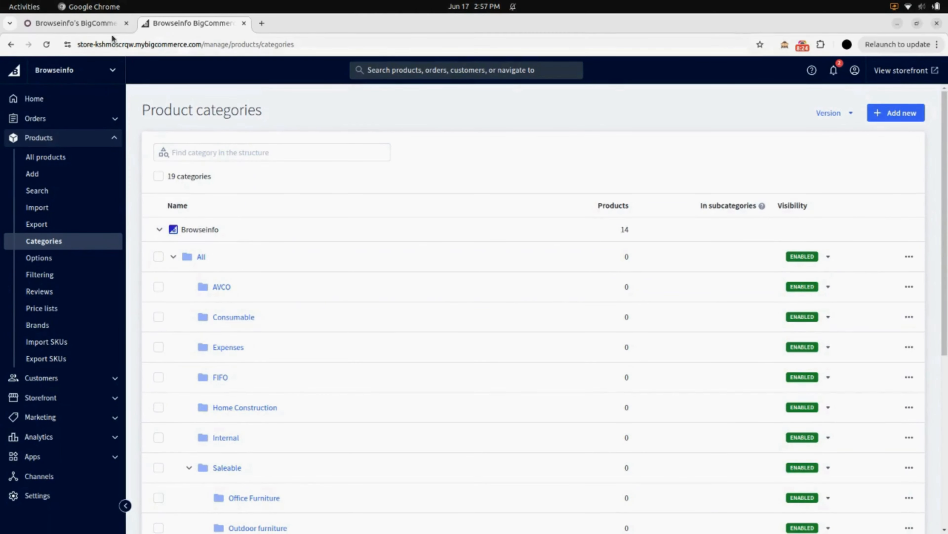
Step: Switch back to Odoo, sync the product brands from BigCommerce and check the brand sync history
{"action": "left_click", "coordinate": [110, 23]}
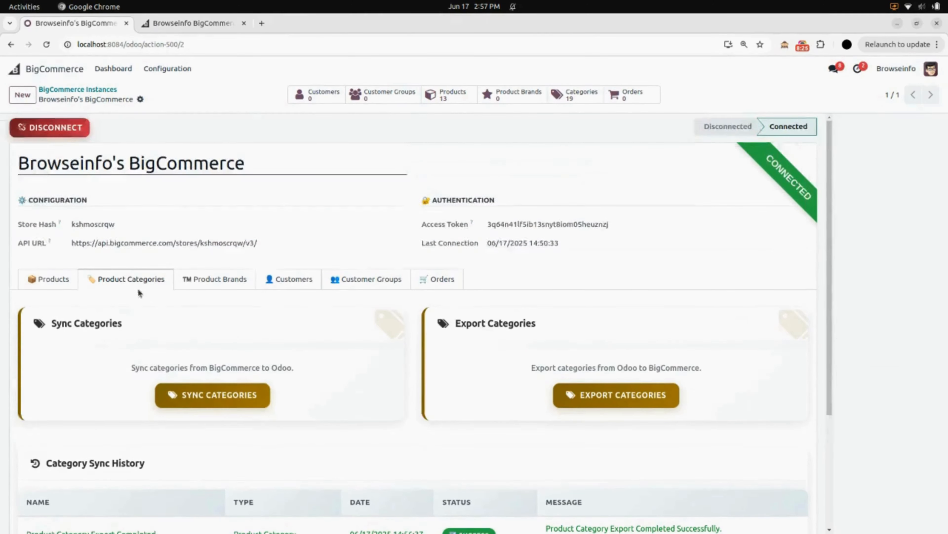
{"action": "scroll", "coordinate": [168, 241], "scroll_direction": "down", "scroll_amount": 2}
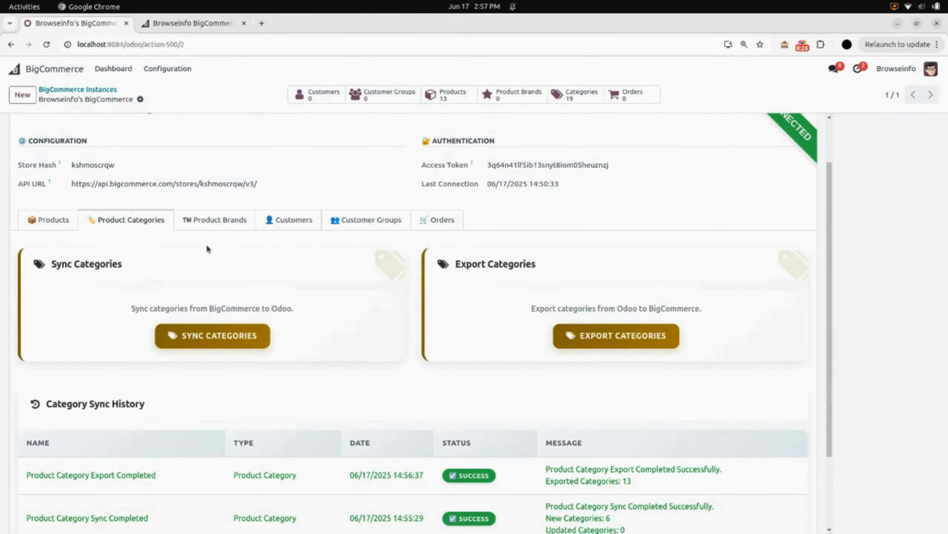
{"action": "left_click", "coordinate": [212, 226]}
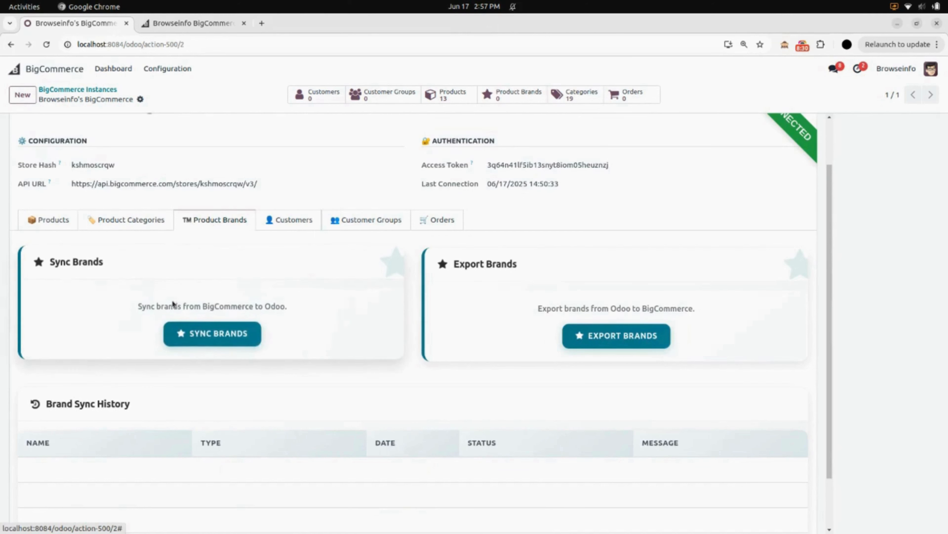
{"action": "left_click", "coordinate": [192, 339]}
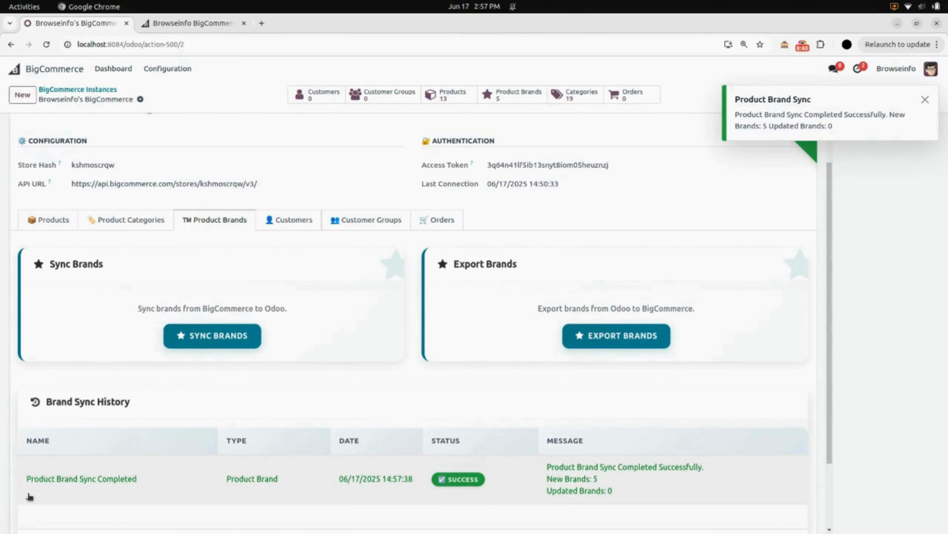
{"action": "scroll", "coordinate": [32, 489], "scroll_direction": "down", "scroll_amount": 2}
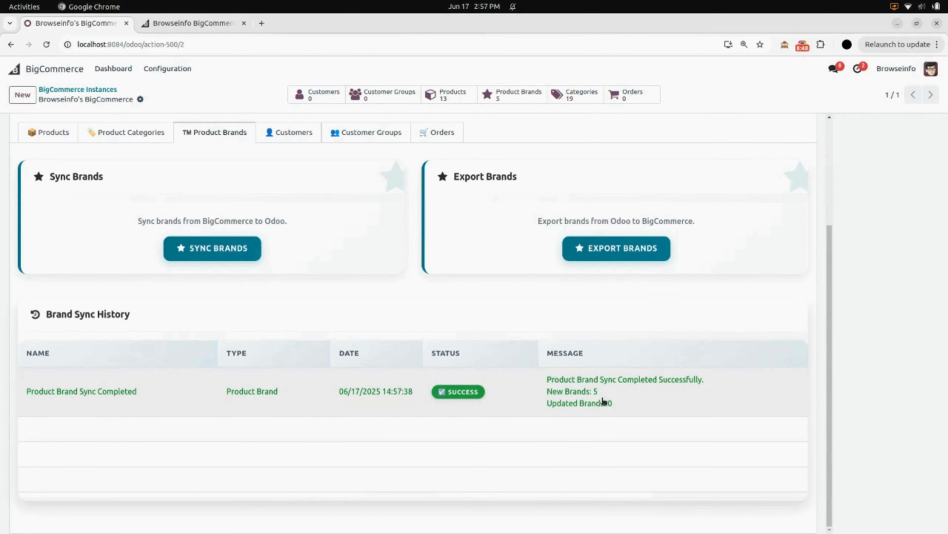
{"action": "scroll", "coordinate": [608, 413], "scroll_direction": "up", "scroll_amount": 4}
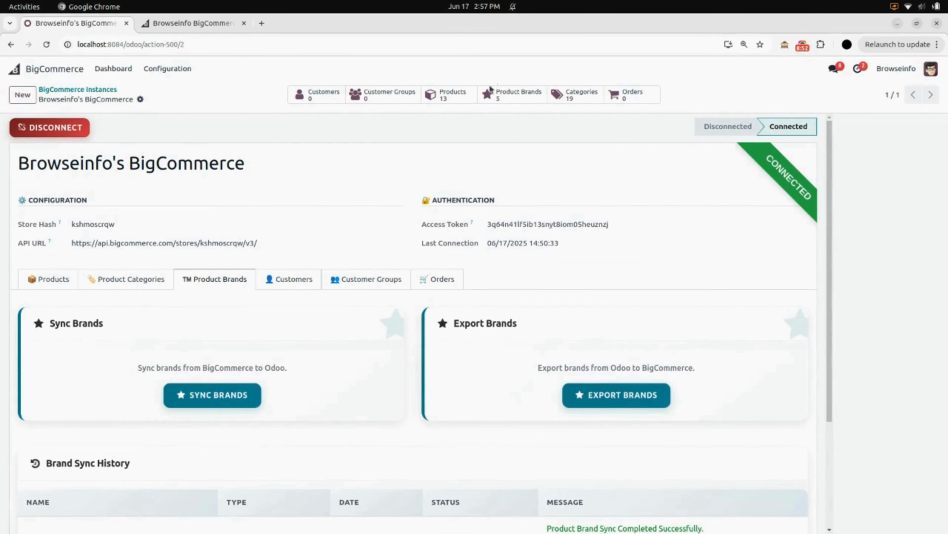
Step: Review the instance's synced product brands and compare them with the brands in the BigCommerce store admin
{"action": "left_click", "coordinate": [510, 94]}
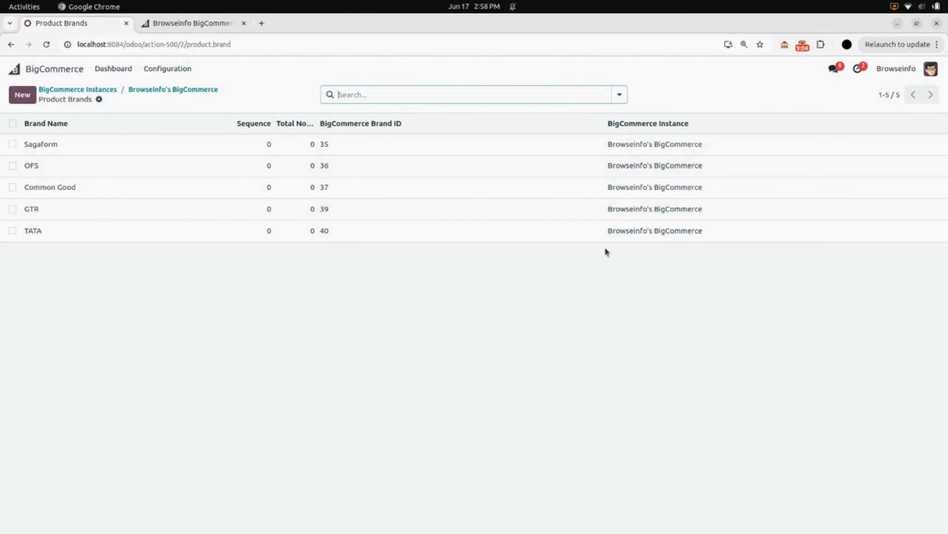
{"action": "left_click", "coordinate": [203, 90]}
{"action": "left_click", "coordinate": [188, 25]}
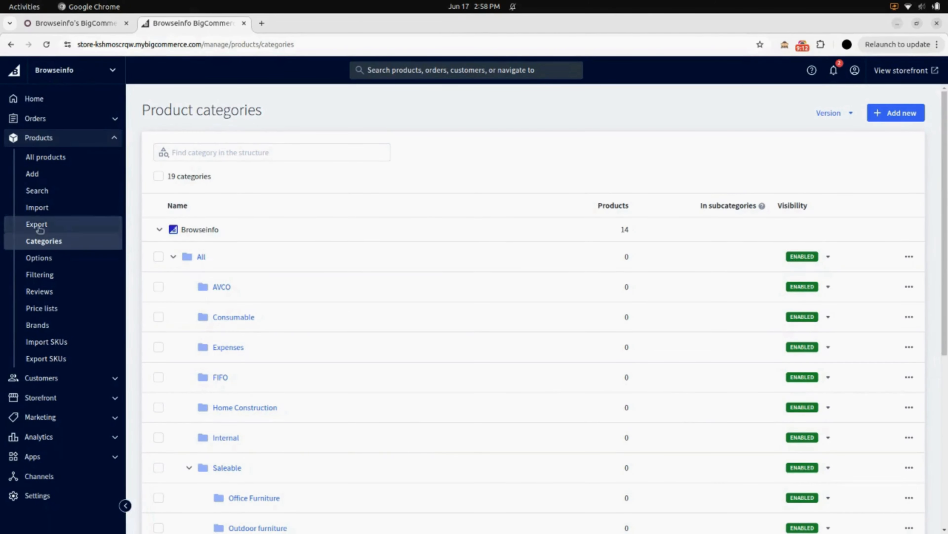
{"action": "left_click", "coordinate": [47, 327]}
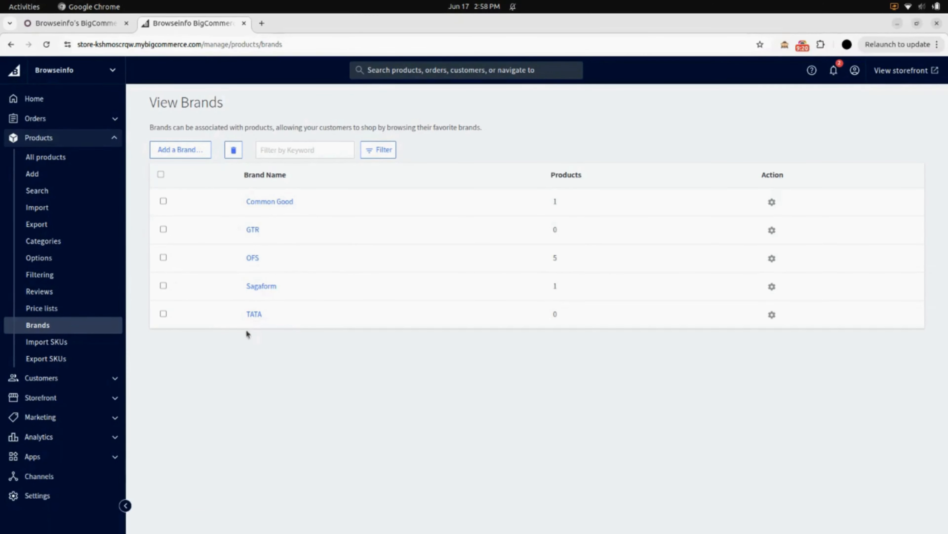
Step: Switch back to Odoo, export the product brands to BigCommerce and dismiss the export notification
{"action": "left_click", "coordinate": [91, 24]}
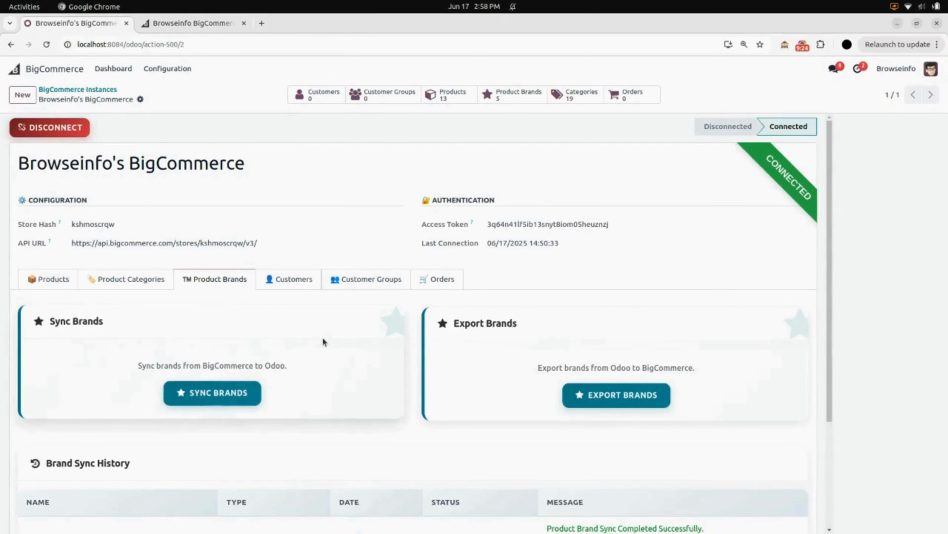
{"action": "scroll", "coordinate": [323, 341], "scroll_direction": "down", "scroll_amount": 3}
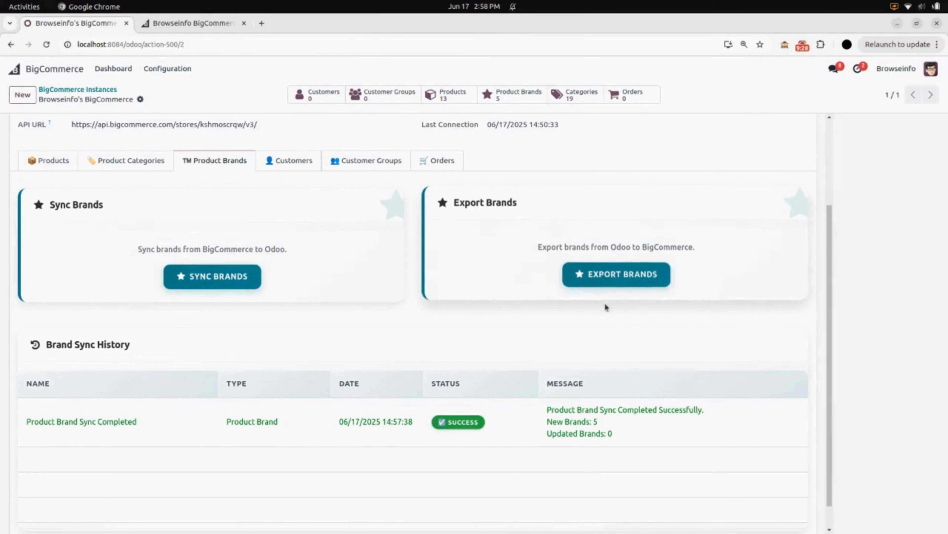
{"action": "left_click", "coordinate": [630, 275]}
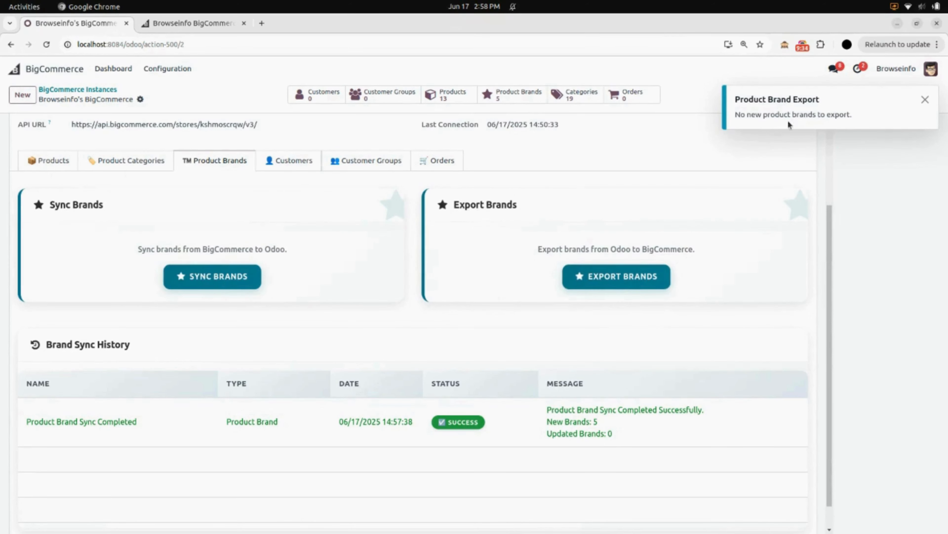
{"action": "left_click", "coordinate": [925, 101]}
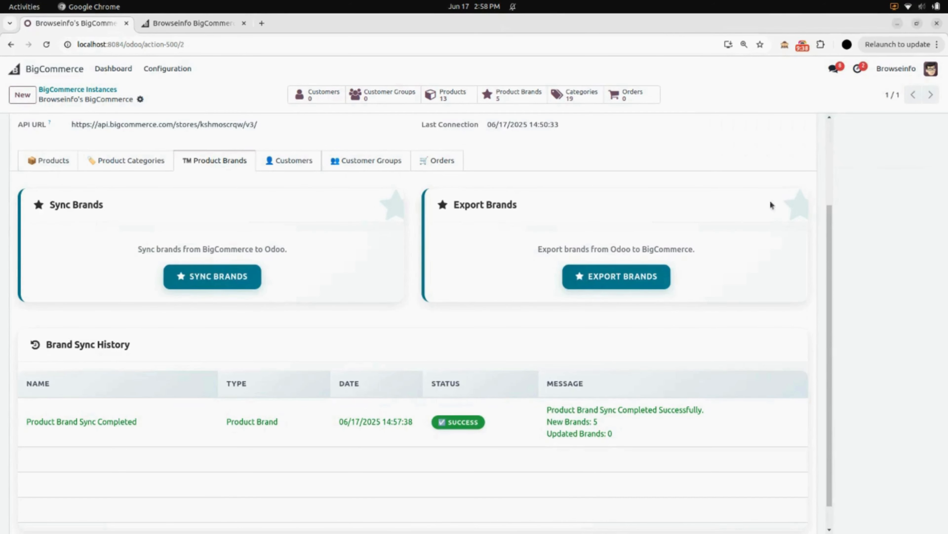
Step: Sync the customers from BigCommerce to Odoo and check the customer sync history
{"action": "scroll", "coordinate": [350, 263], "scroll_direction": "up", "scroll_amount": 3}
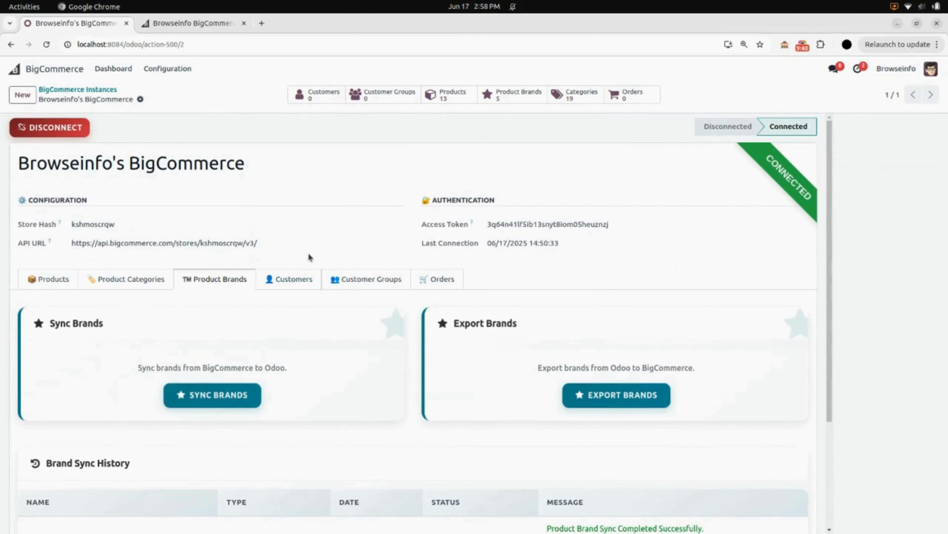
{"action": "left_click", "coordinate": [298, 280]}
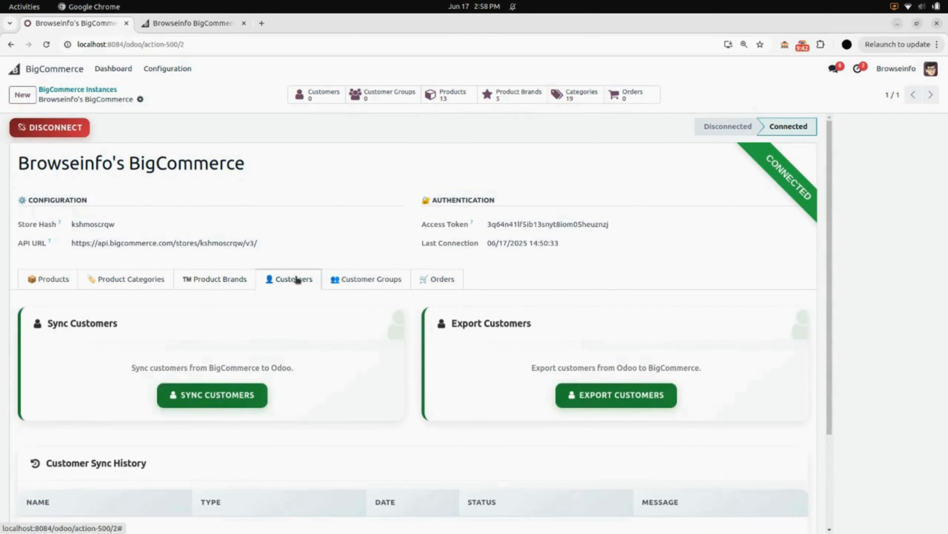
{"action": "scroll", "coordinate": [297, 279], "scroll_direction": "down", "scroll_amount": 3}
{"action": "left_click", "coordinate": [180, 275]}
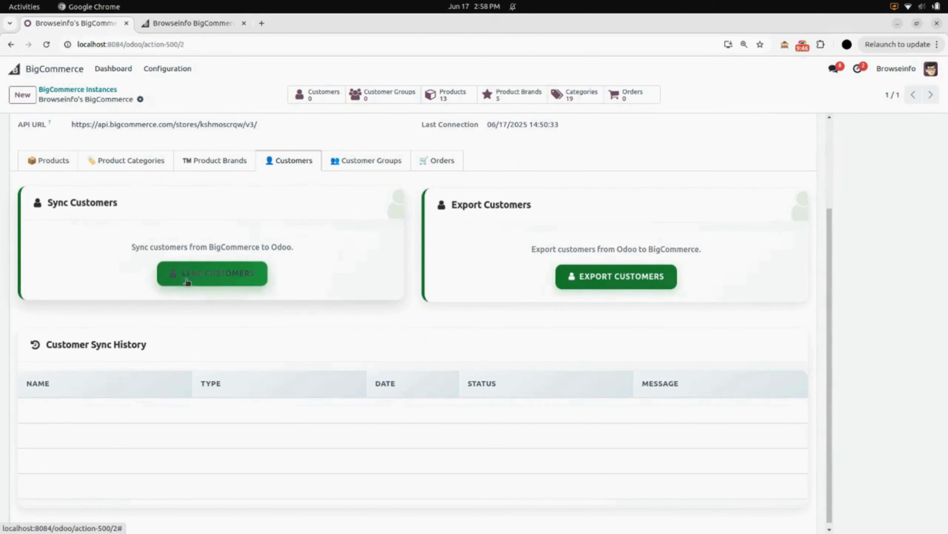
{"action": "left_click", "coordinate": [208, 277]}
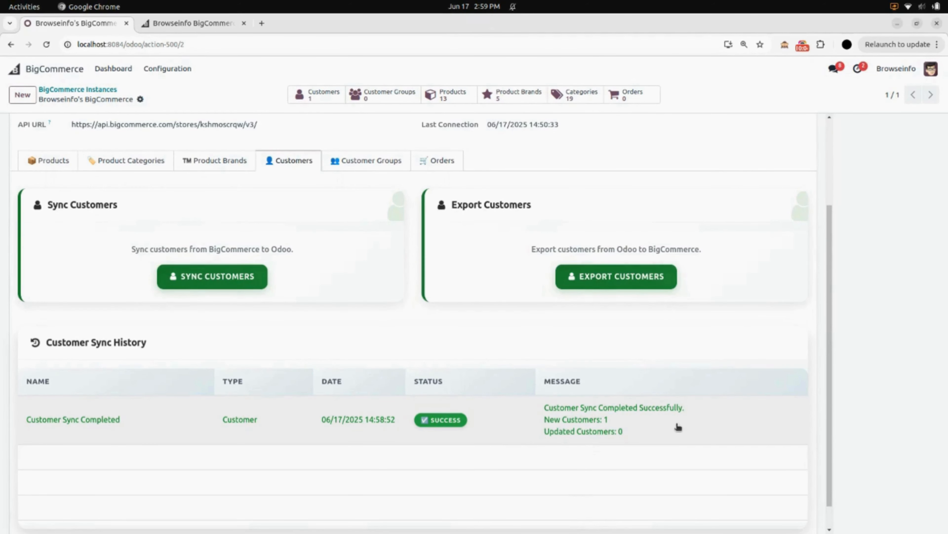
Step: Open the synced customer's record from the instance and compare it with the customer list in the BigCommerce store admin
{"action": "scroll", "coordinate": [678, 427], "scroll_direction": "up", "scroll_amount": 3}
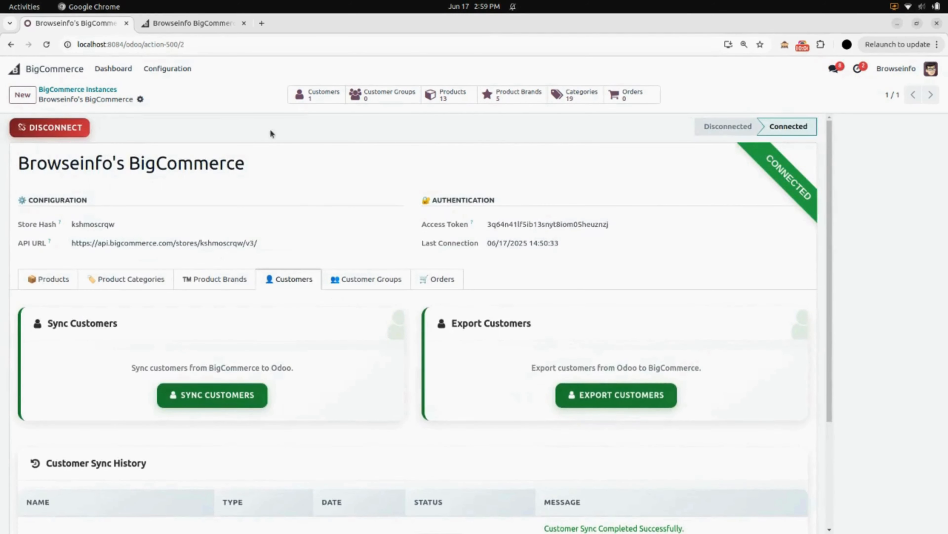
{"action": "left_click", "coordinate": [314, 94]}
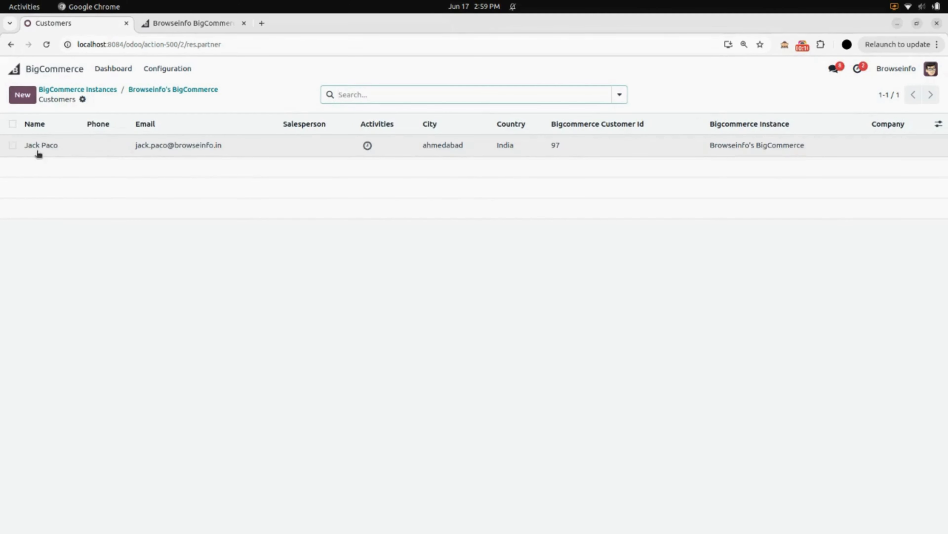
{"action": "left_click", "coordinate": [159, 153]}
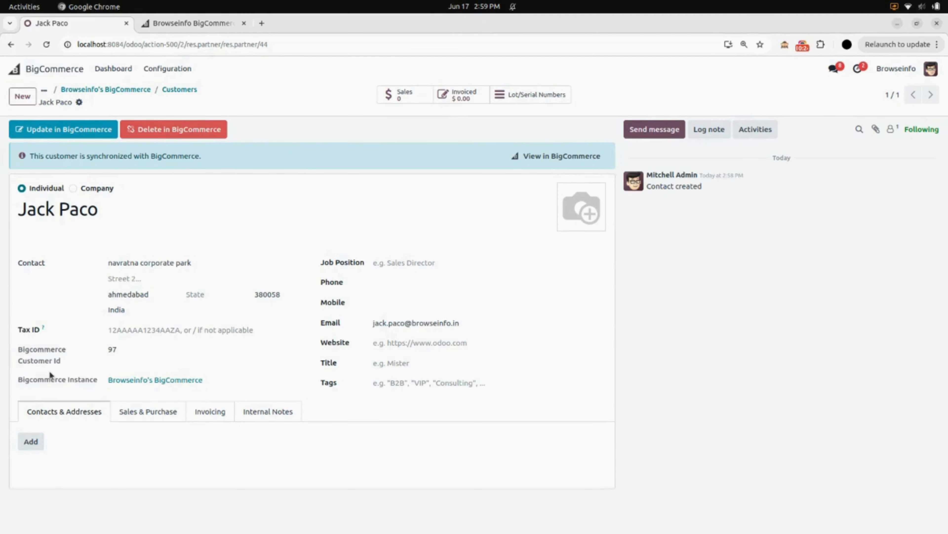
{"action": "left_click", "coordinate": [190, 25]}
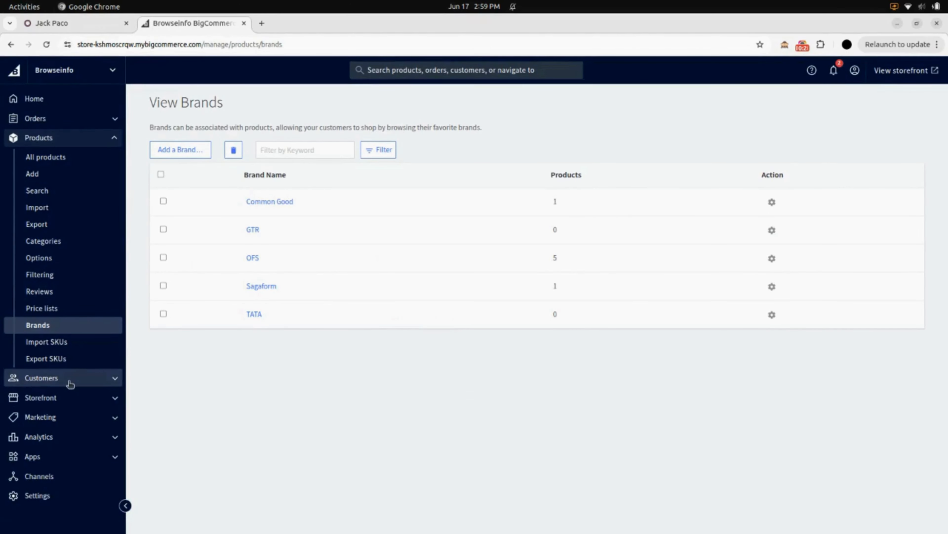
{"action": "left_click", "coordinate": [70, 380]}
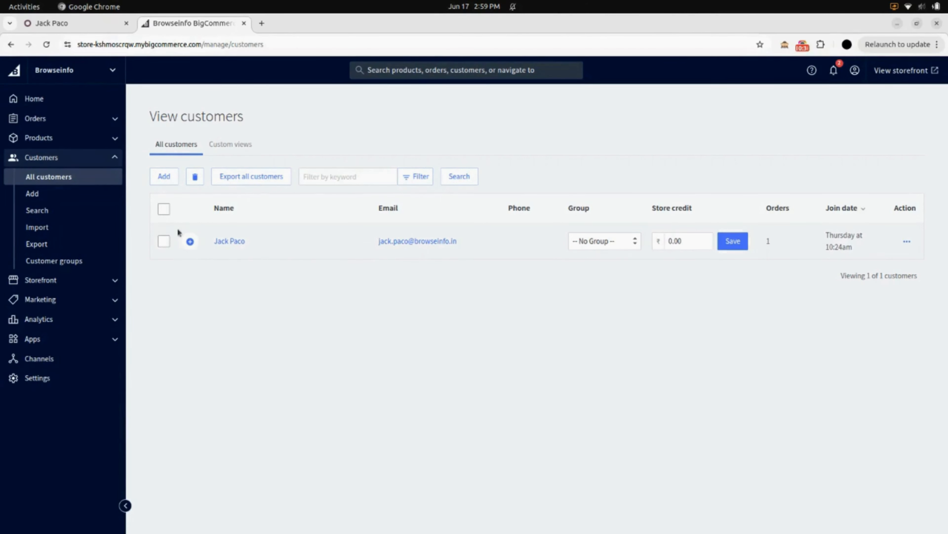
Step: Return to the instance form in Odoo, export the customers to BigCommerce and check the customer sync history
{"action": "left_click", "coordinate": [85, 30]}
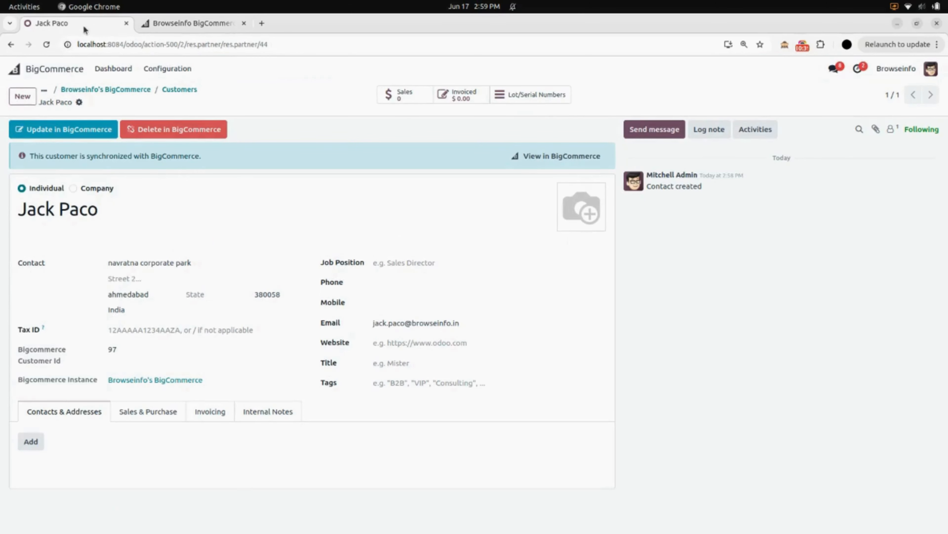
{"action": "left_click", "coordinate": [97, 89]}
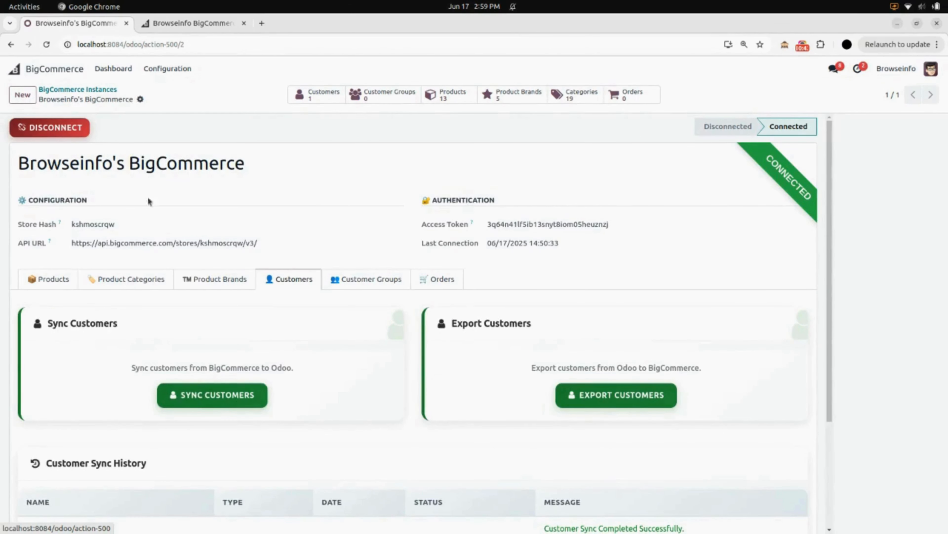
{"action": "scroll", "coordinate": [148, 201], "scroll_direction": "down", "scroll_amount": 3}
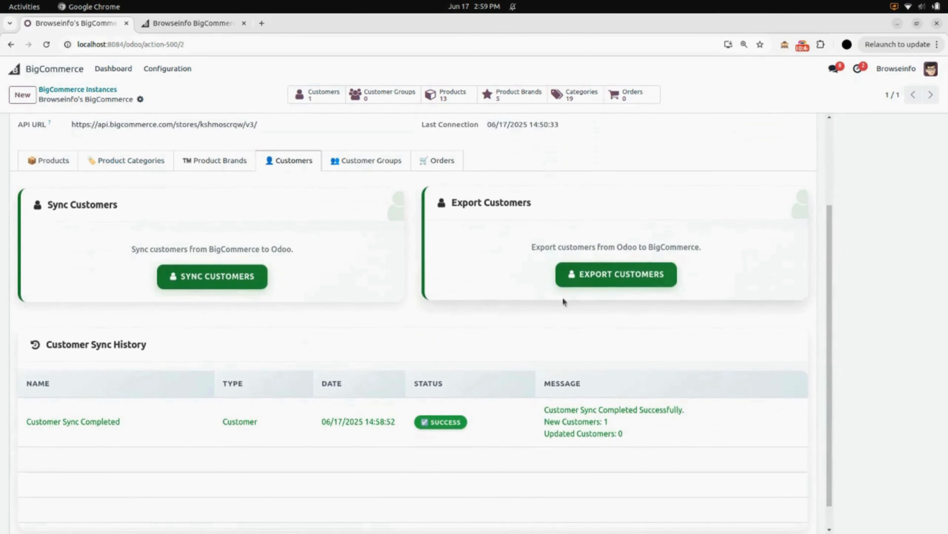
{"action": "left_click", "coordinate": [592, 285]}
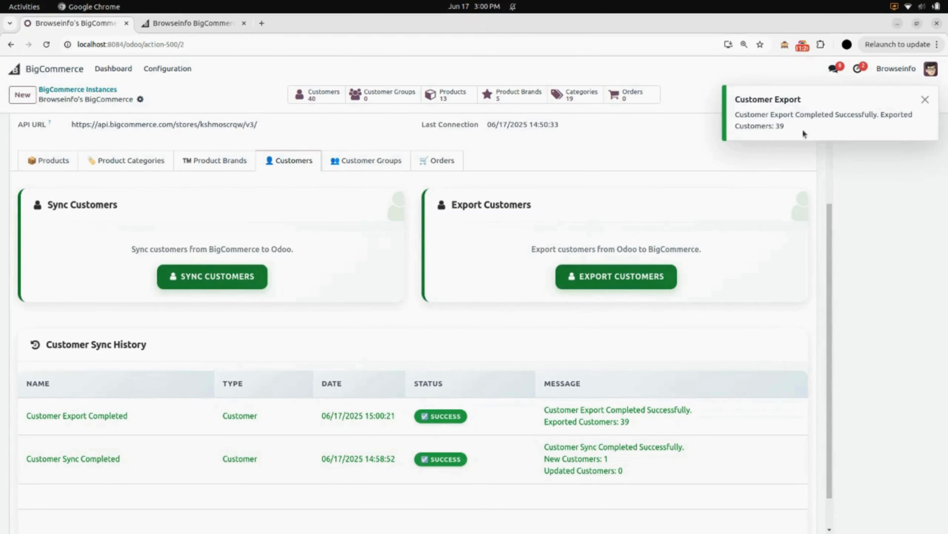
{"action": "left_click", "coordinate": [925, 99]}
{"action": "scroll", "coordinate": [237, 364], "scroll_direction": "down", "scroll_amount": 1}
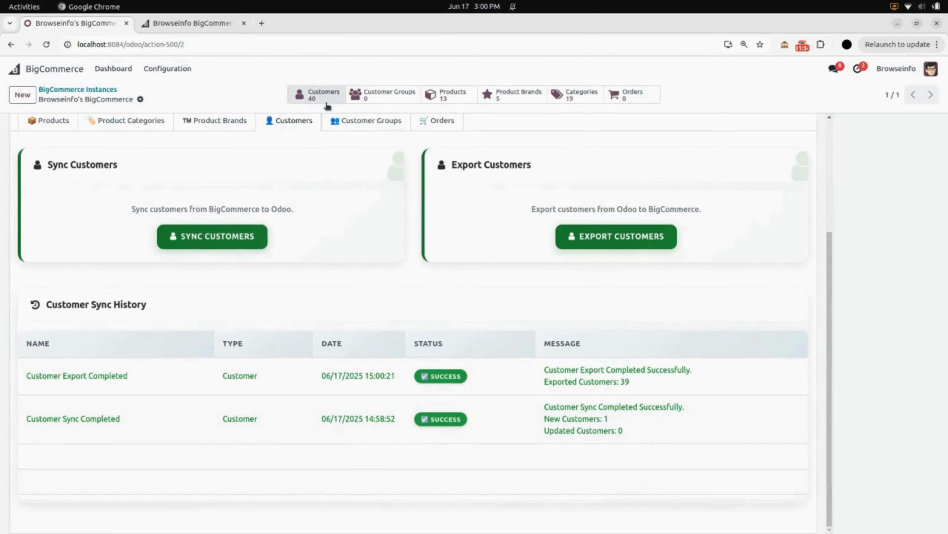
Step: Review the instance's full customer list with the BigCommerce customer IDs, and return to the instance form
{"action": "left_click", "coordinate": [311, 96]}
{"action": "scroll", "coordinate": [240, 276], "scroll_direction": "down", "scroll_amount": 10}
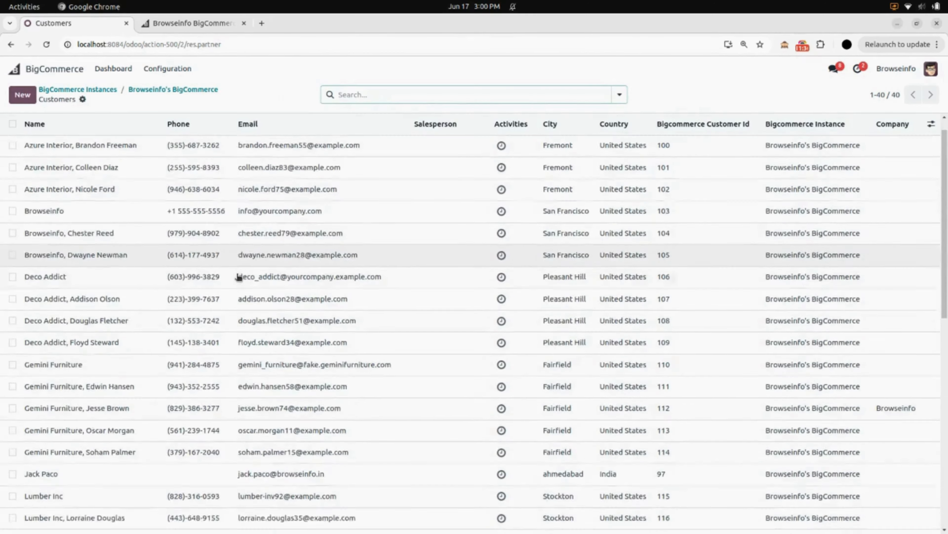
{"action": "scroll", "coordinate": [241, 275], "scroll_direction": "up", "scroll_amount": 10}
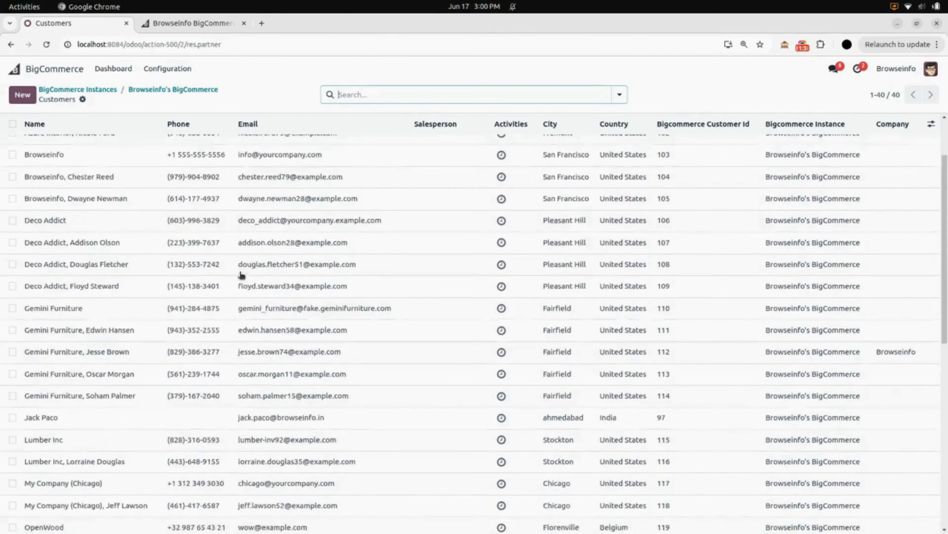
{"action": "left_click", "coordinate": [152, 91]}
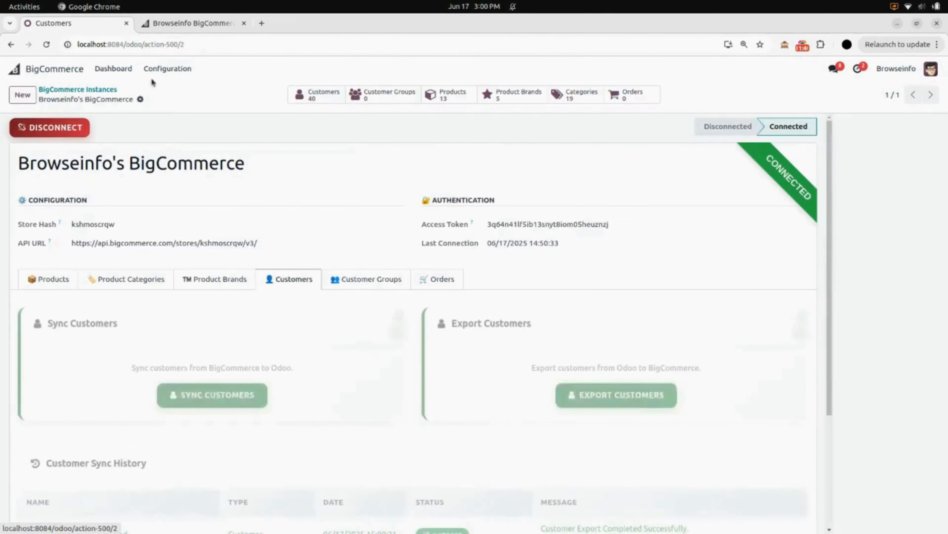
Step: Switch to the BigCommerce store admin and review both pages of the customer list for the customers exported from Odoo
{"action": "left_click", "coordinate": [189, 23]}
{"action": "scroll", "coordinate": [311, 229], "scroll_direction": "down", "scroll_amount": 5}
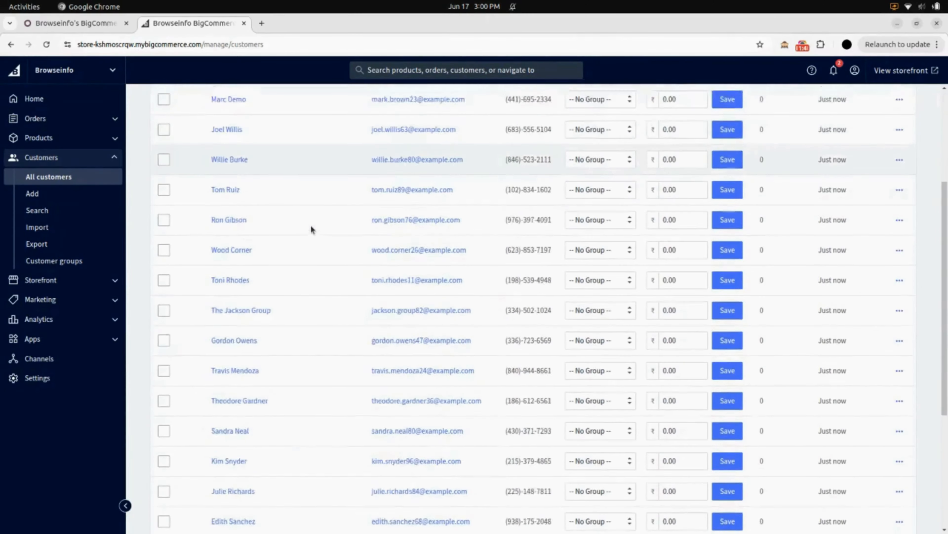
{"action": "scroll", "coordinate": [311, 229], "scroll_direction": "down", "scroll_amount": 5}
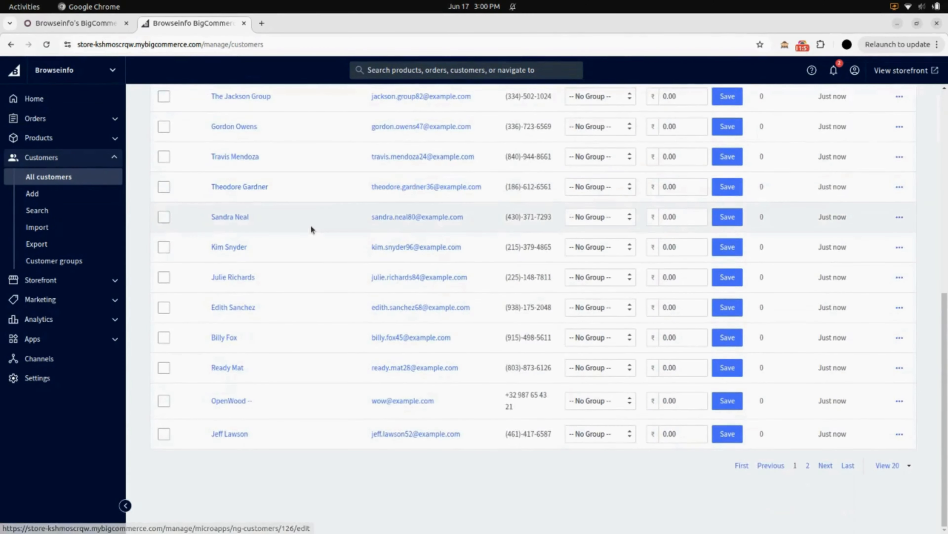
{"action": "scroll", "coordinate": [312, 228], "scroll_direction": "up", "scroll_amount": 10}
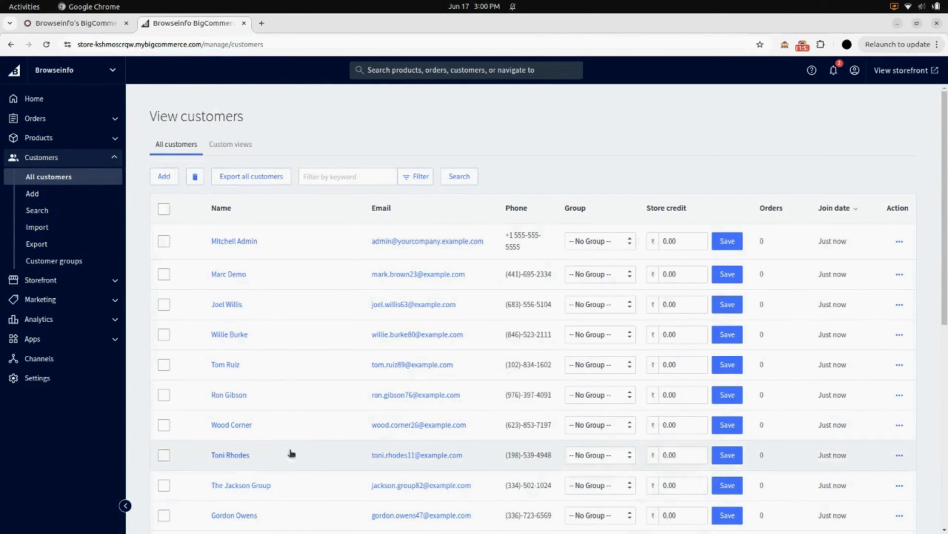
{"action": "scroll", "coordinate": [299, 446], "scroll_direction": "down", "scroll_amount": 9}
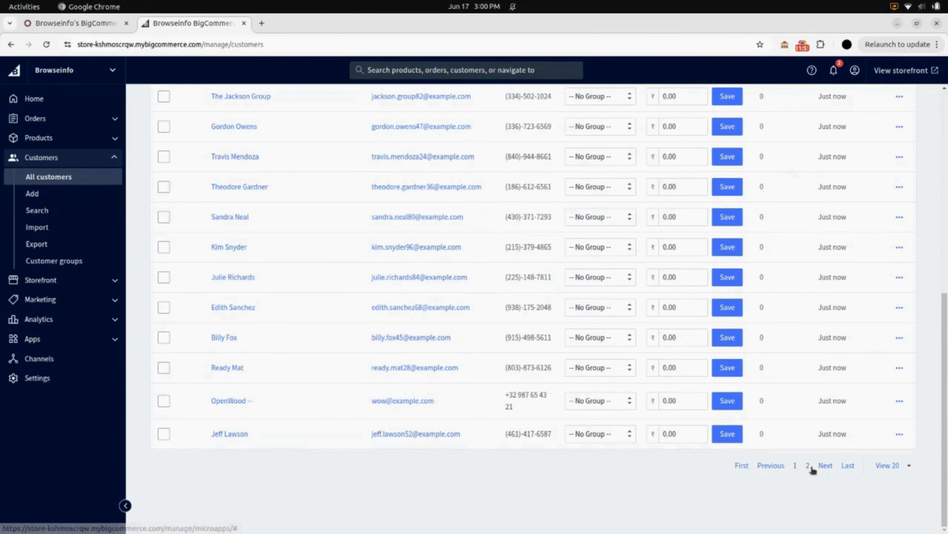
{"action": "left_click", "coordinate": [811, 467]}
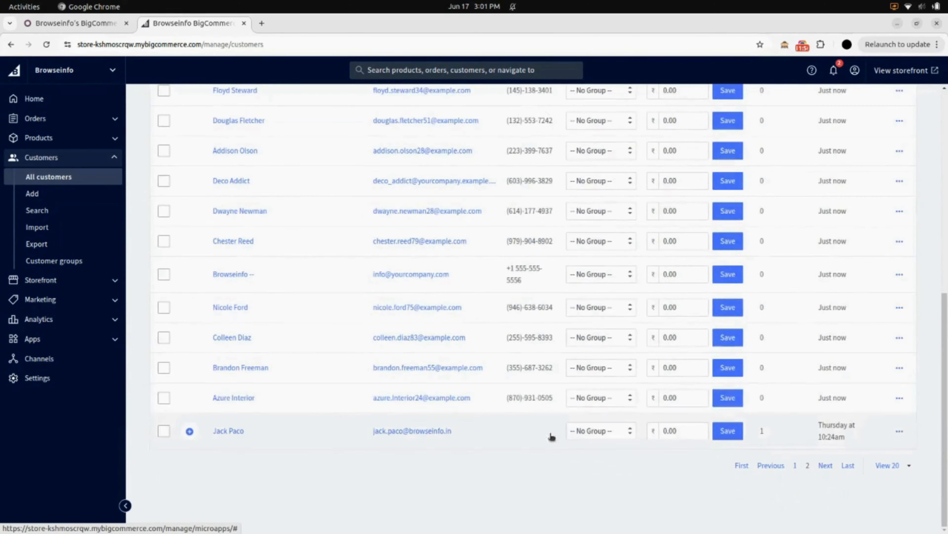
{"action": "scroll", "coordinate": [352, 402], "scroll_direction": "up", "scroll_amount": 10}
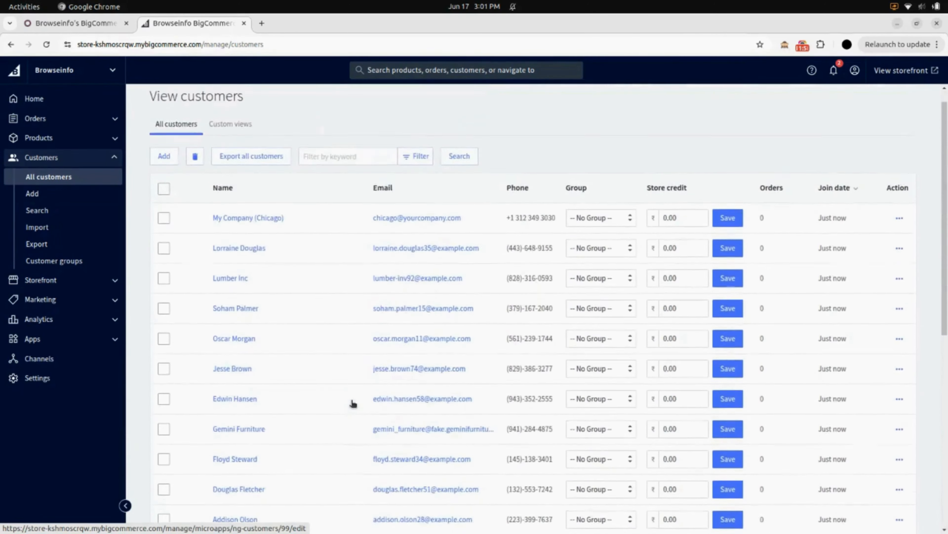
{"action": "scroll", "coordinate": [352, 403], "scroll_direction": "down", "scroll_amount": 8}
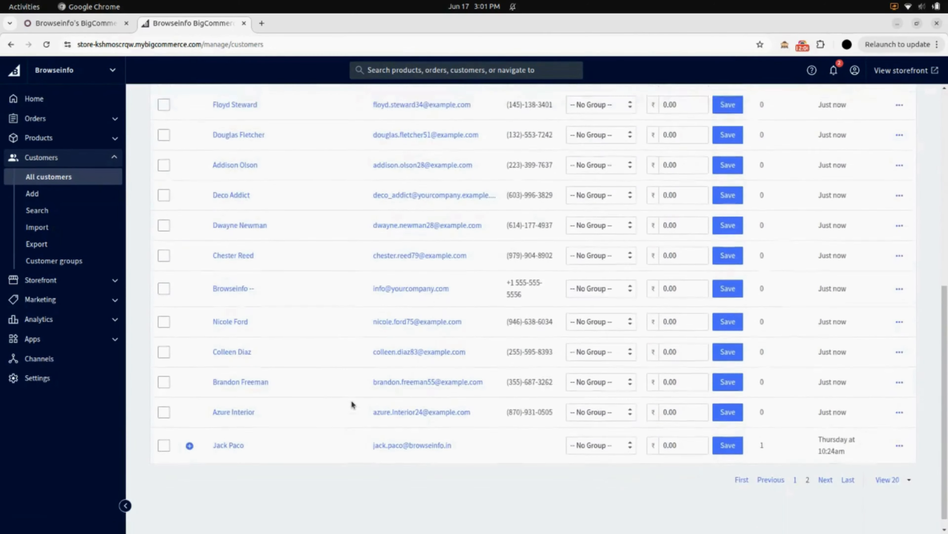
{"action": "scroll", "coordinate": [352, 403], "scroll_direction": "up", "scroll_amount": 8}
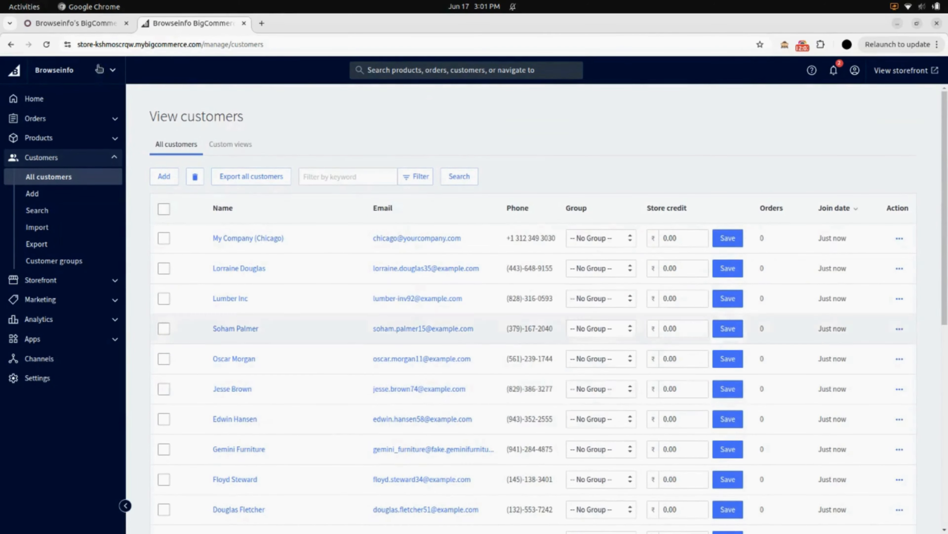
Step: Return to the instance form in Odoo, sync the customer groups from BigCommerce and check the customer group sync history
{"action": "left_click", "coordinate": [74, 24]}
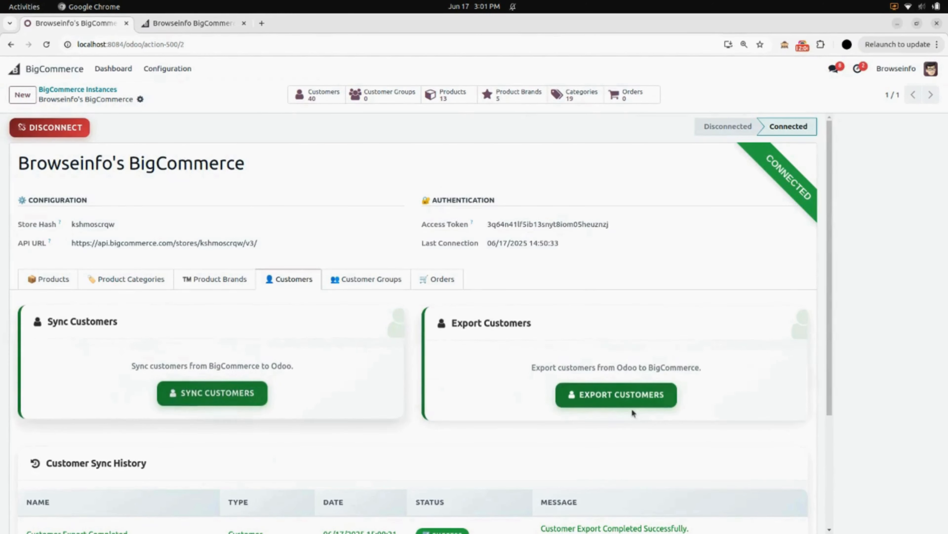
{"action": "left_click", "coordinate": [369, 284]}
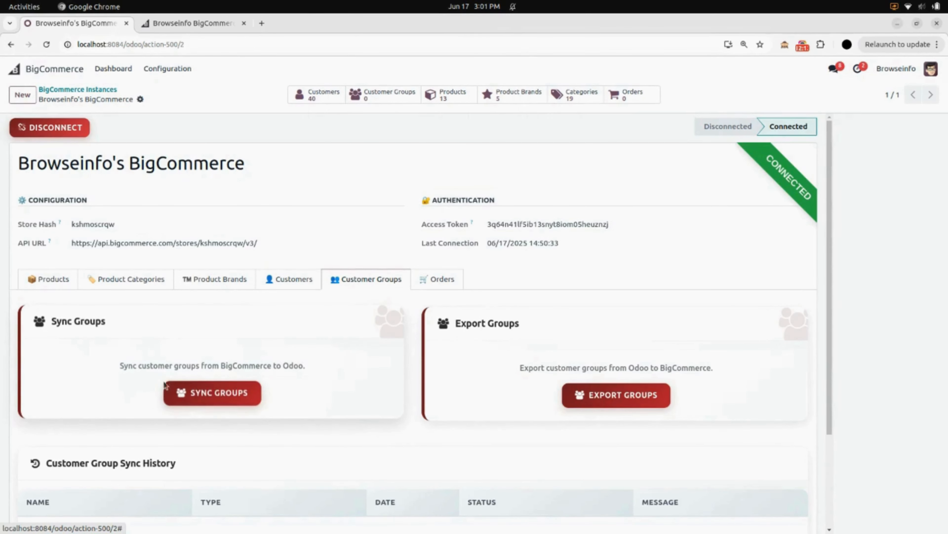
{"action": "left_click", "coordinate": [175, 390]}
{"action": "scroll", "coordinate": [216, 402], "scroll_direction": "down", "scroll_amount": 2}
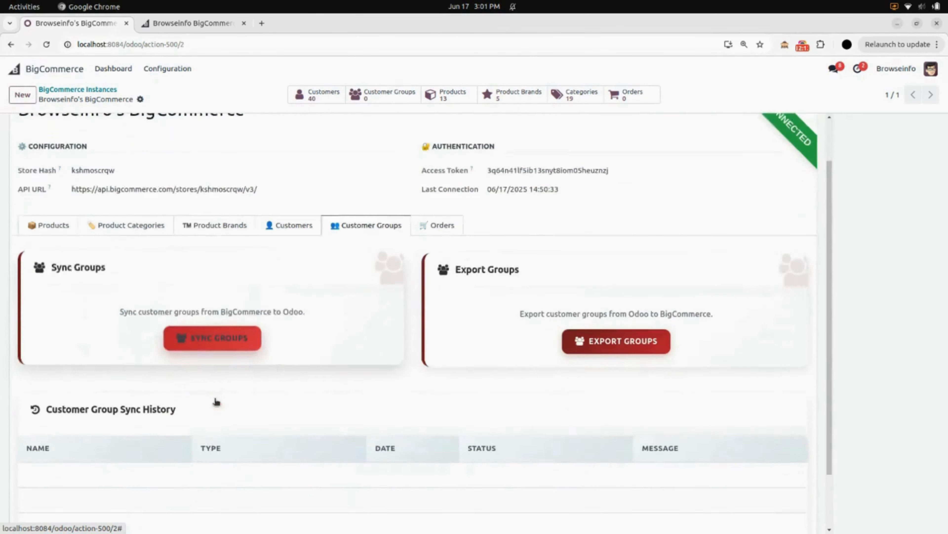
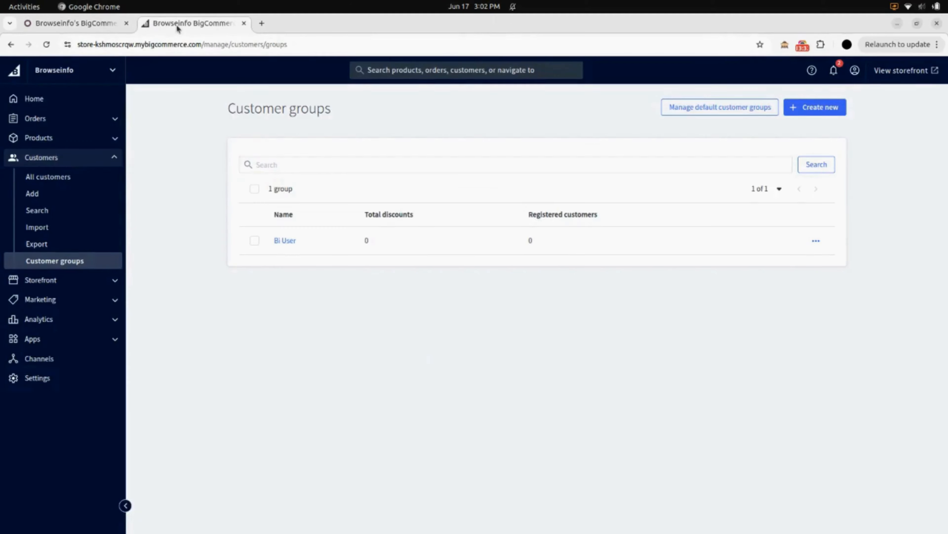
Step: Refresh the BigCommerce store's customer groups list to check the groups exported from Odoo, and return to the Odoo instance form
{"action": "left_click", "coordinate": [48, 45]}
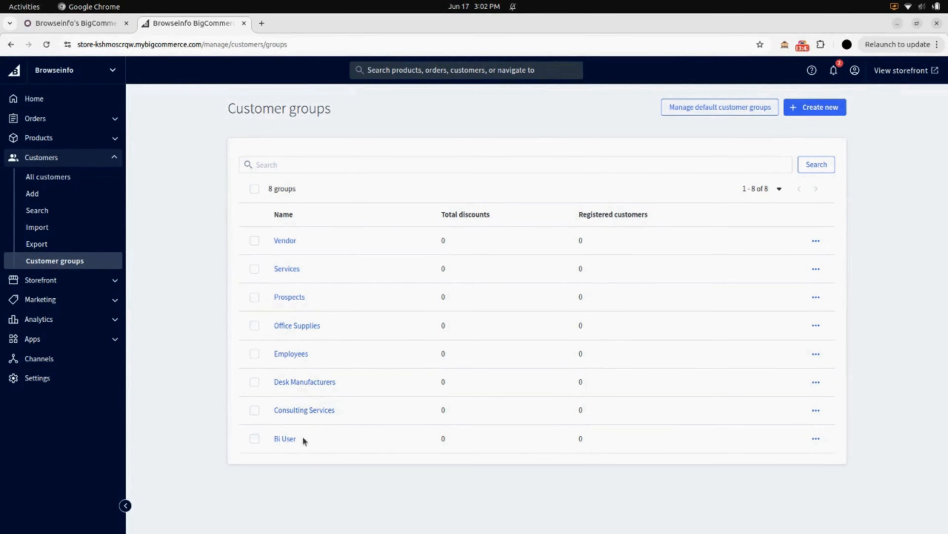
{"action": "left_click", "coordinate": [76, 23]}
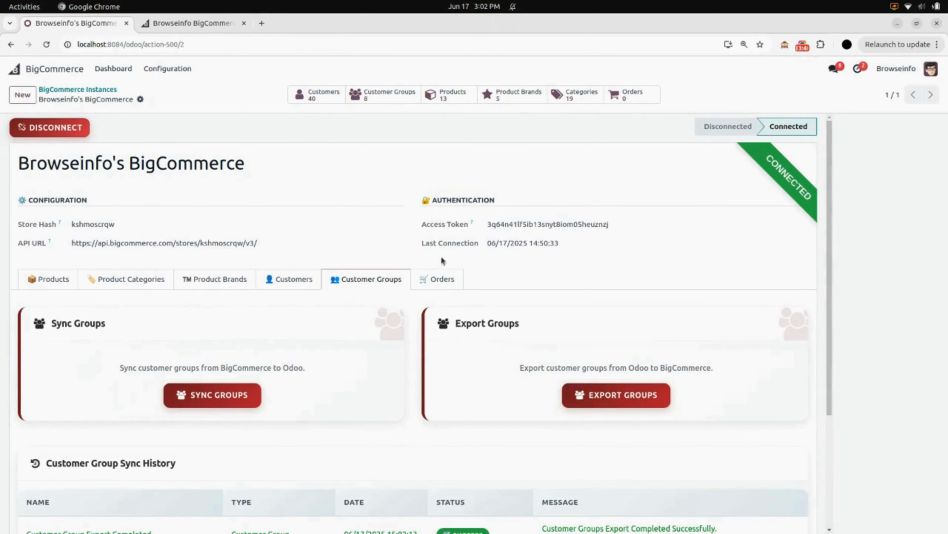
Step: Sync the orders from BigCommerce to Odoo and check the order sync history
{"action": "left_click", "coordinate": [437, 278]}
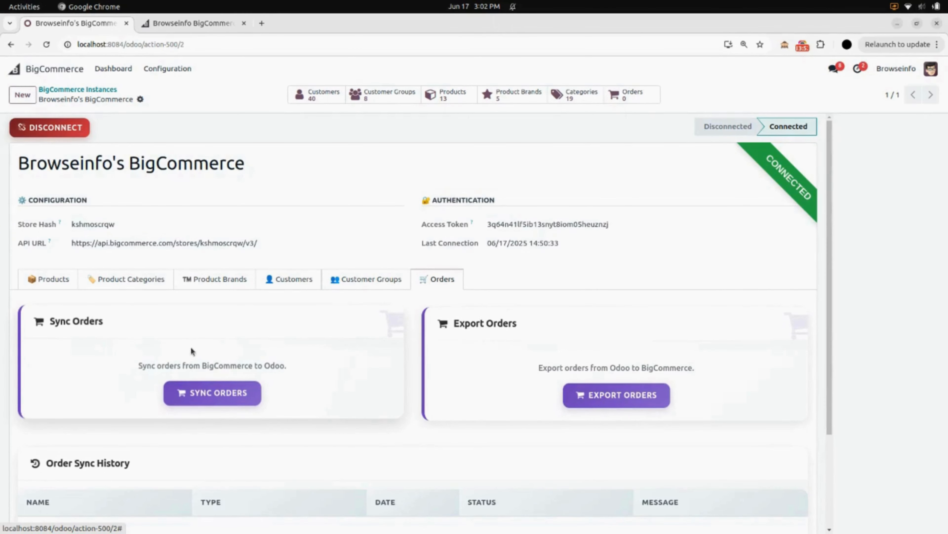
{"action": "scroll", "coordinate": [191, 400], "scroll_direction": "down", "scroll_amount": 4}
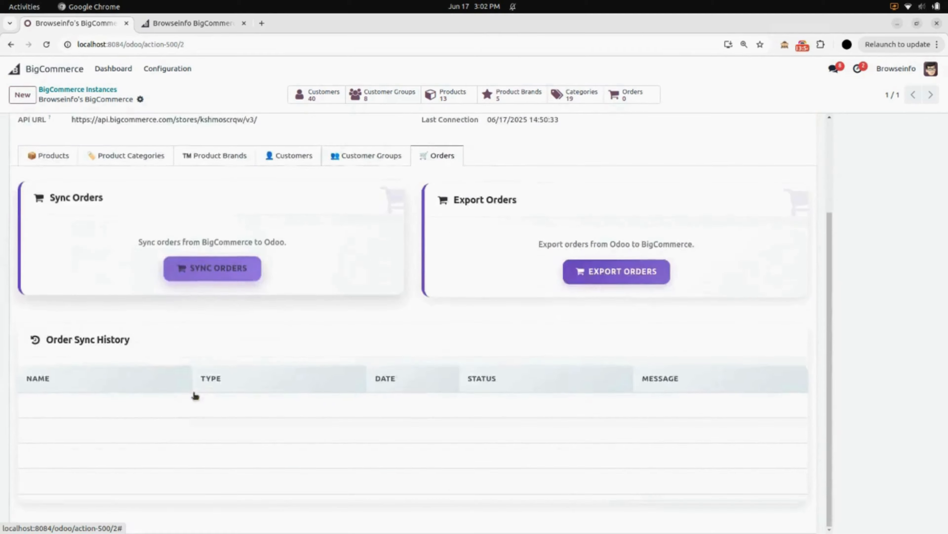
{"action": "left_click", "coordinate": [211, 273]}
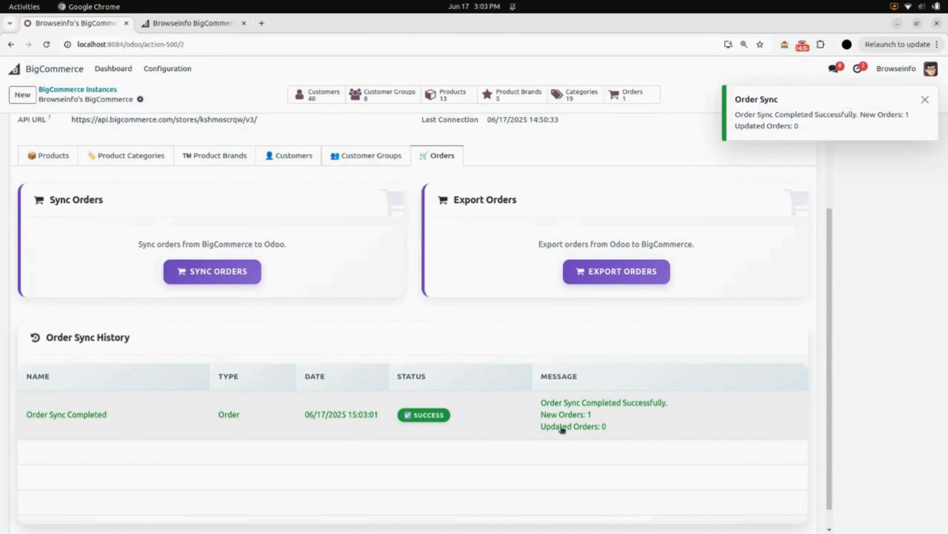
Step: Open the synced order from the instance's orders, review its BigCommerce details and order lines, and return to the instance form
{"action": "left_click", "coordinate": [628, 96]}
{"action": "left_click", "coordinate": [454, 146]}
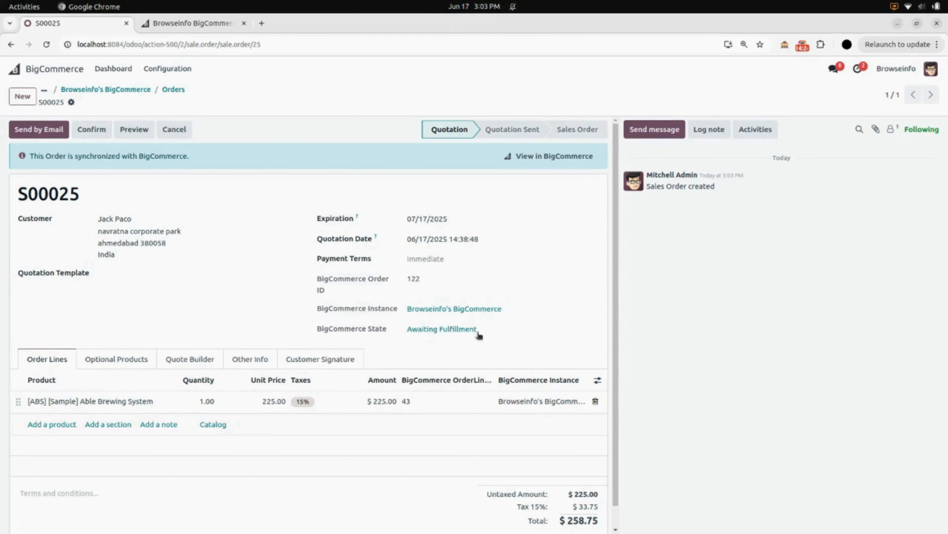
{"action": "scroll", "coordinate": [473, 396], "scroll_direction": "down", "scroll_amount": 1}
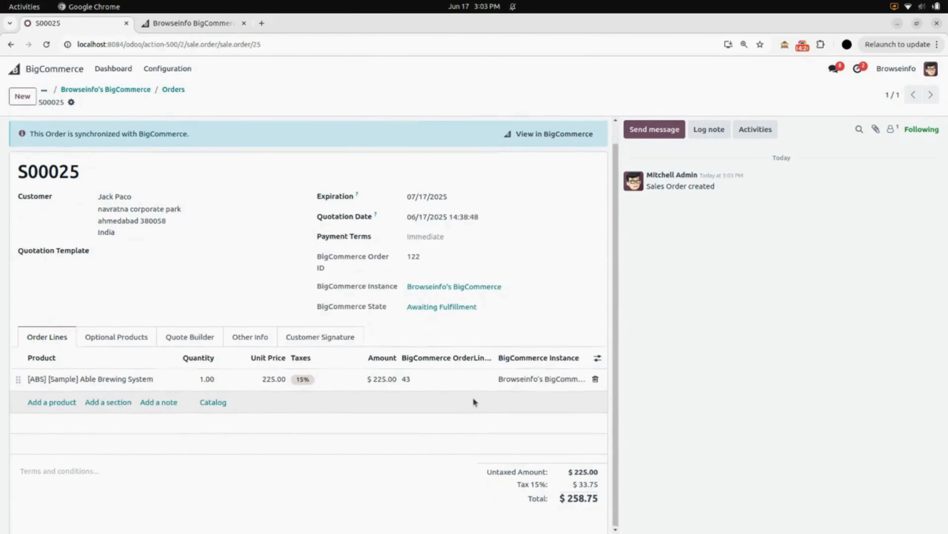
{"action": "scroll", "coordinate": [470, 396], "scroll_direction": "up", "scroll_amount": 1}
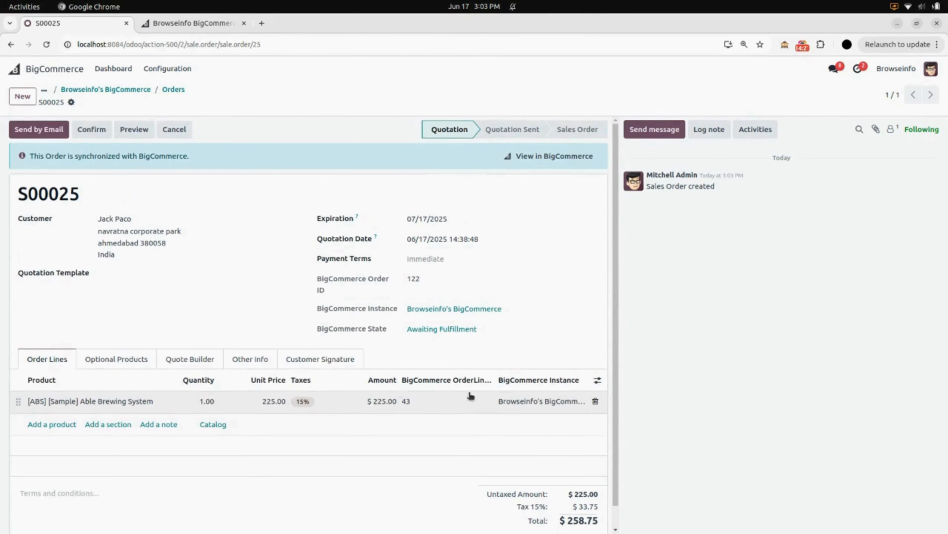
{"action": "left_click", "coordinate": [93, 90]}
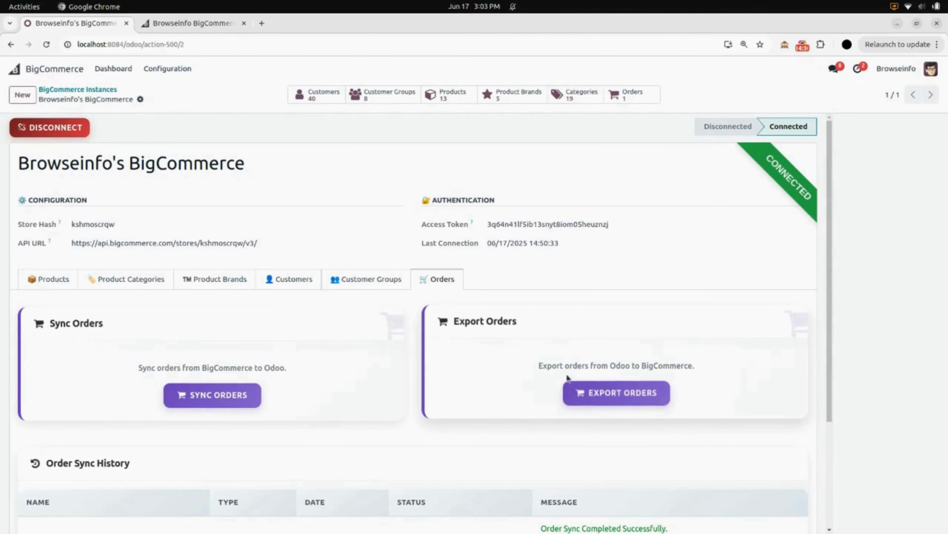
Step: Export the orders from Odoo to BigCommerce and dismiss the export notification
{"action": "scroll", "coordinate": [616, 374], "scroll_direction": "down", "scroll_amount": 4}
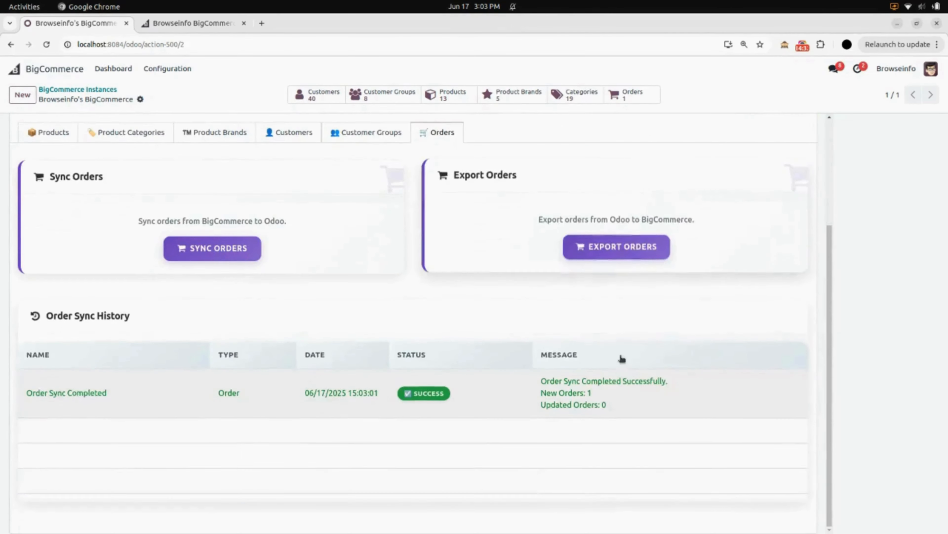
{"action": "left_click", "coordinate": [615, 246]}
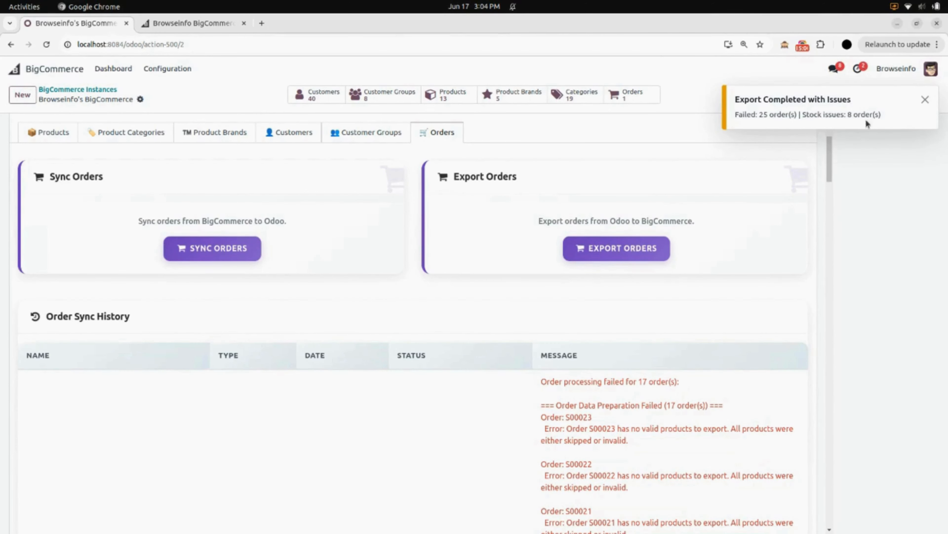
{"action": "left_click", "coordinate": [925, 99]}
Step: Review the order sync history for the messages and statuses logged by the order export
{"action": "scroll", "coordinate": [468, 467], "scroll_direction": "down", "scroll_amount": 4}
{"action": "scroll", "coordinate": [464, 479], "scroll_direction": "down", "scroll_amount": 20}
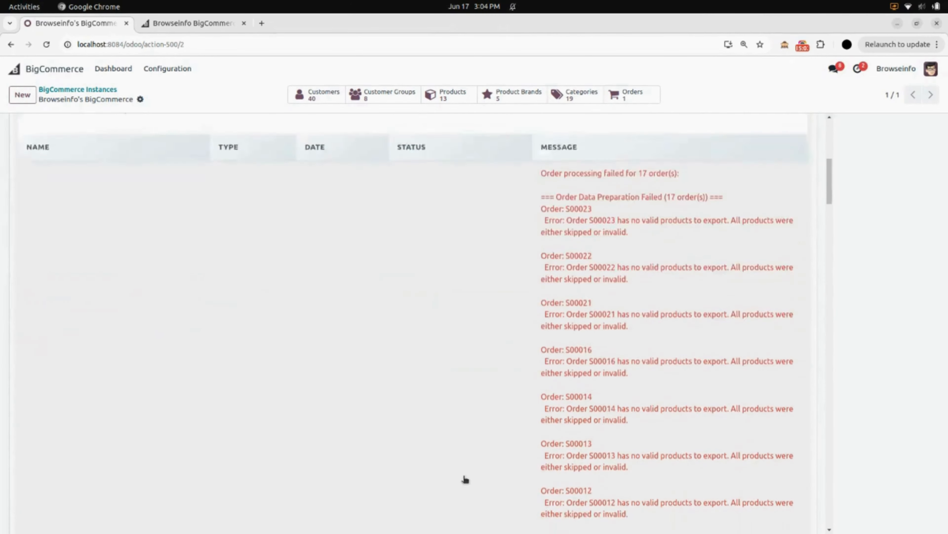
{"action": "scroll", "coordinate": [465, 479], "scroll_direction": "down", "scroll_amount": 20}
{"action": "scroll", "coordinate": [465, 479], "scroll_direction": "down", "scroll_amount": 15}
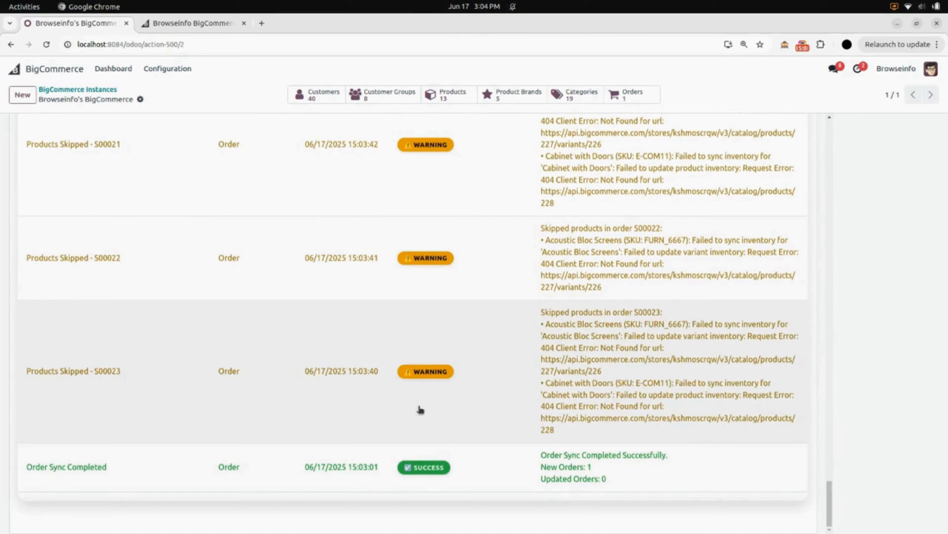
{"action": "scroll", "coordinate": [468, 398], "scroll_direction": "up", "scroll_amount": 20}
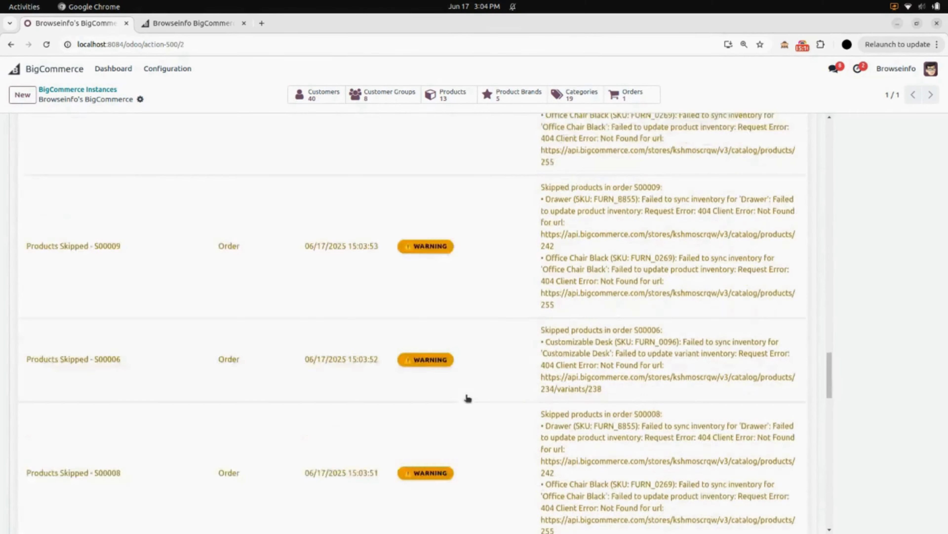
{"action": "scroll", "coordinate": [468, 398], "scroll_direction": "up", "scroll_amount": 20}
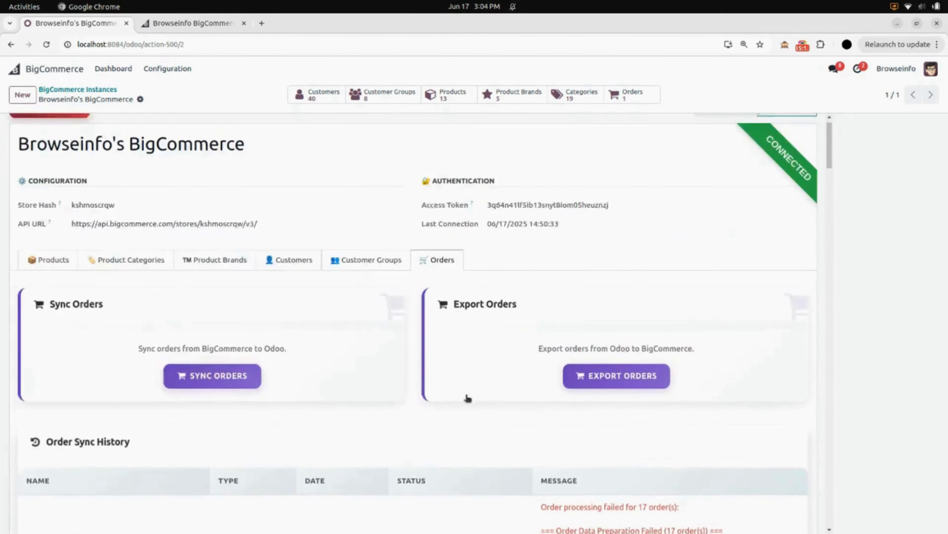
Step: Switch to the BigCommerce store admin, check the list of all orders, and return to the Odoo instance form
{"action": "left_click", "coordinate": [194, 24]}
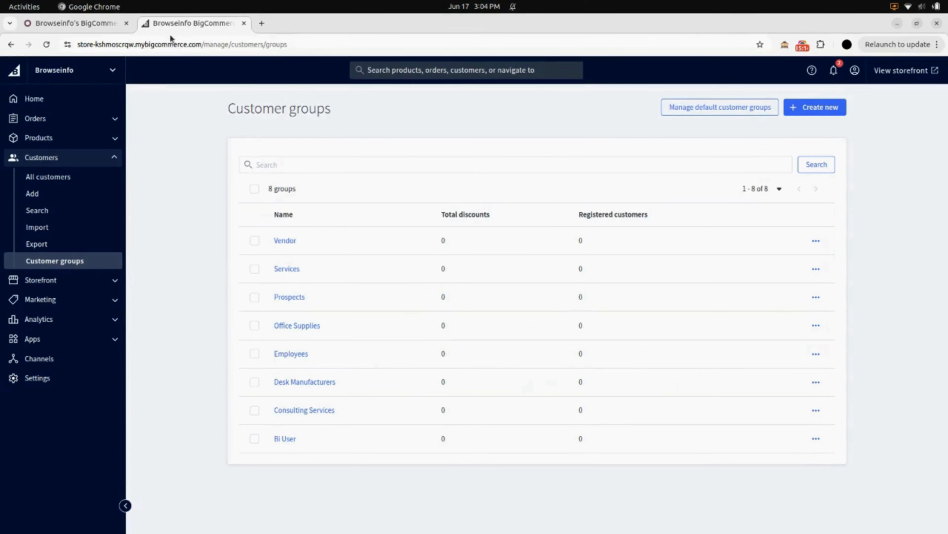
{"action": "left_click", "coordinate": [49, 119]}
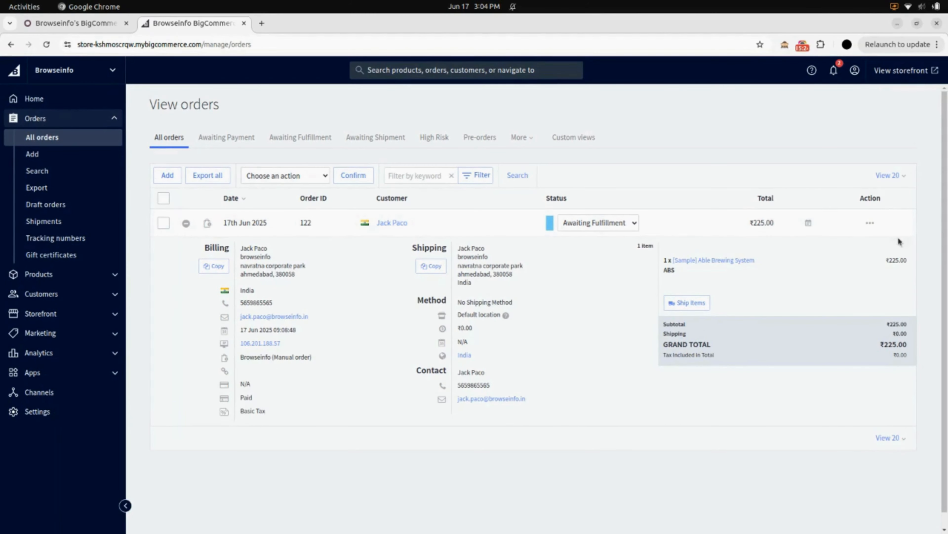
{"action": "left_click", "coordinate": [62, 21]}
{"action": "left_click", "coordinate": [596, 404]}
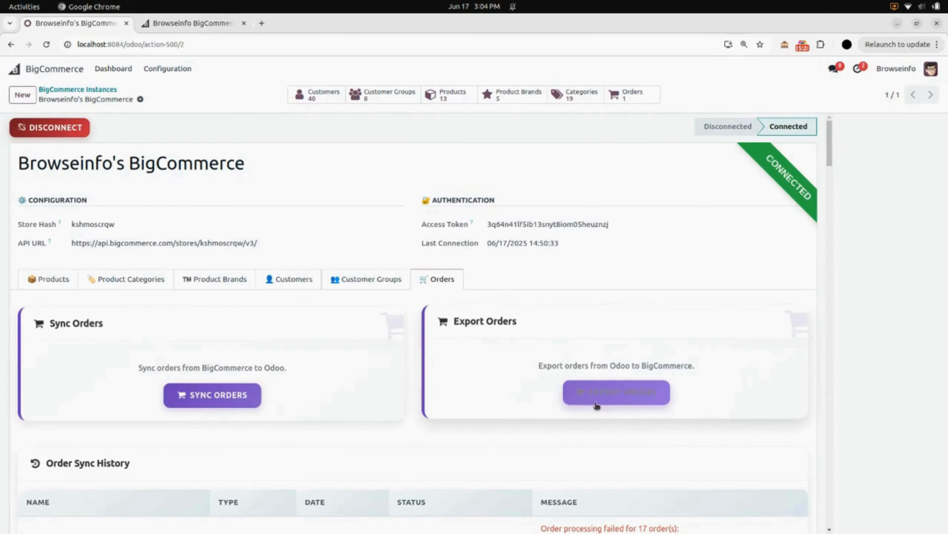
Step: Open the BigCommerce dashboard in Odoo, review the customer records behind its Customers card, and return to the dashboard
{"action": "left_click", "coordinate": [66, 279]}
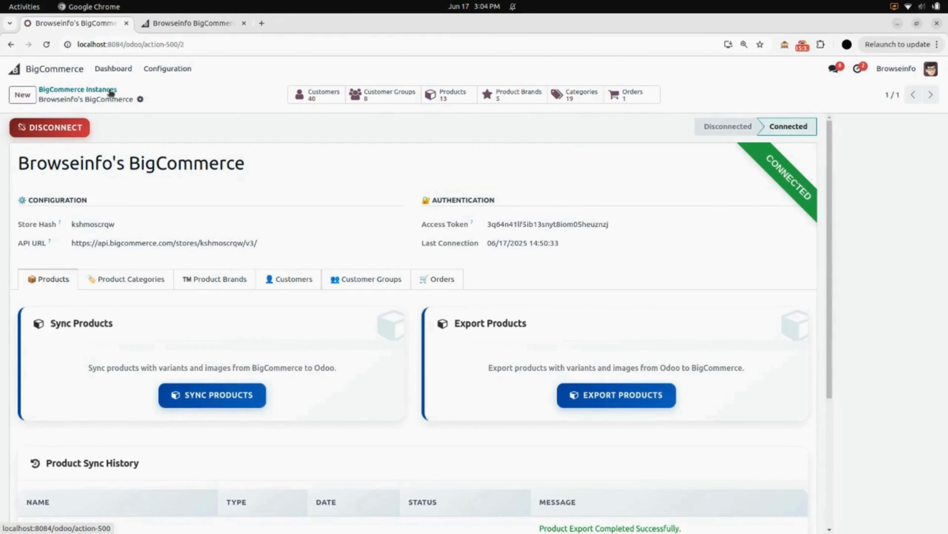
{"action": "left_click", "coordinate": [115, 69]}
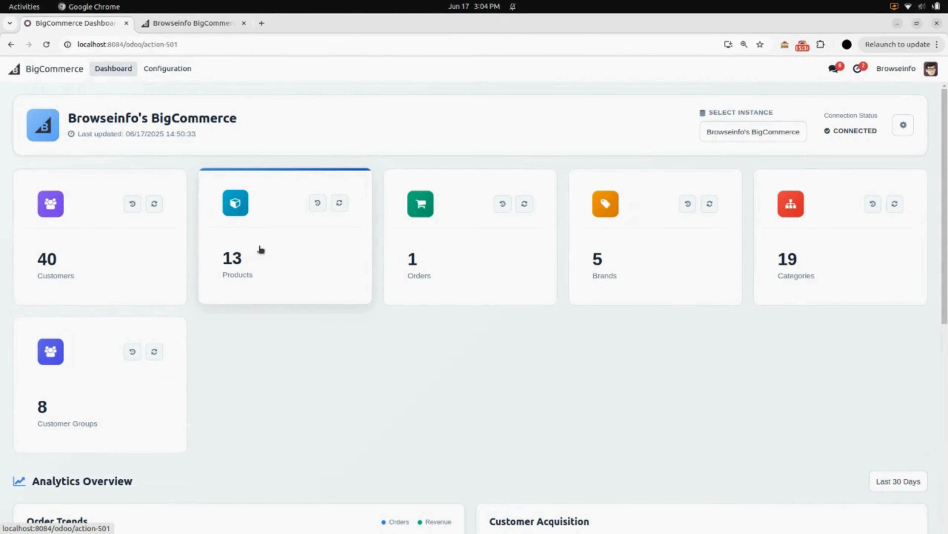
{"action": "left_click", "coordinate": [103, 250]}
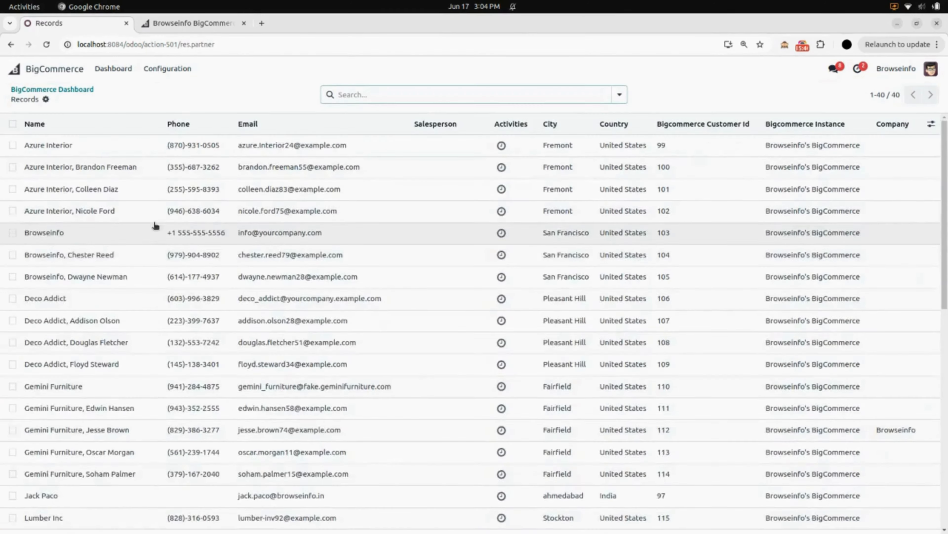
{"action": "scroll", "coordinate": [156, 227], "scroll_direction": "down", "scroll_amount": 10}
{"action": "scroll", "coordinate": [156, 226], "scroll_direction": "up", "scroll_amount": 10}
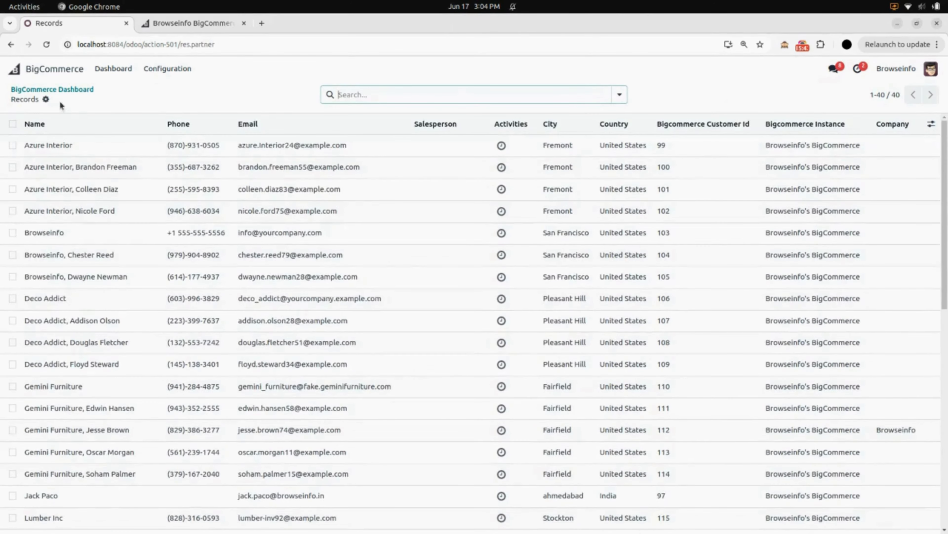
{"action": "left_click", "coordinate": [69, 90]}
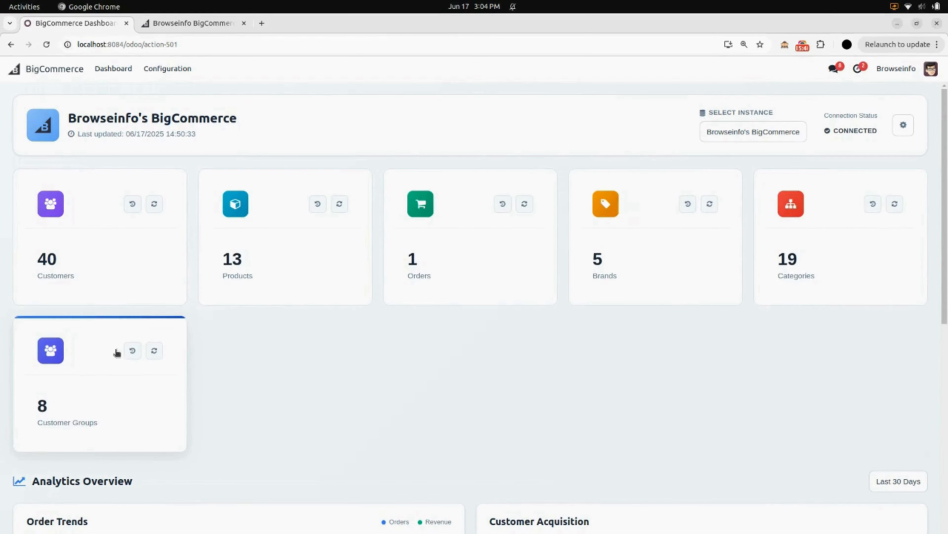
Step: Review the dashboard's order trends, customer acquisition chart and recent activity
{"action": "scroll", "coordinate": [157, 424], "scroll_direction": "down", "scroll_amount": 3}
{"action": "scroll", "coordinate": [156, 424], "scroll_direction": "up", "scroll_amount": 3}
{"action": "scroll", "coordinate": [157, 424], "scroll_direction": "down", "scroll_amount": 6}
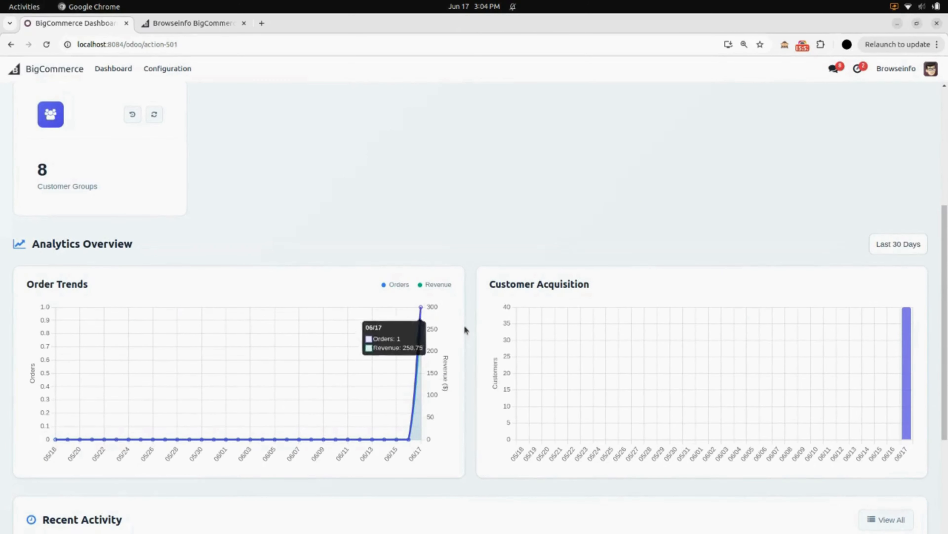
{"action": "scroll", "coordinate": [856, 414], "scroll_direction": "down", "scroll_amount": 10}
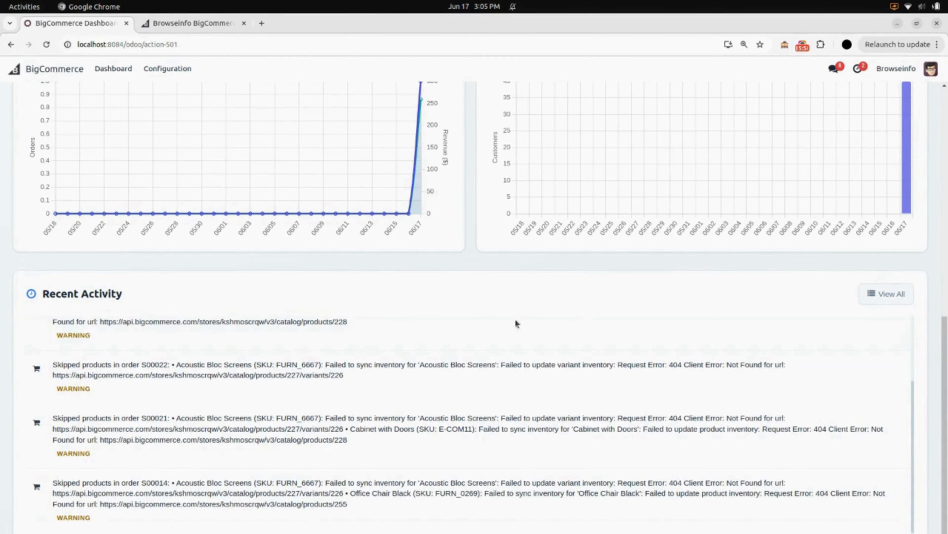
{"action": "scroll", "coordinate": [306, 430], "scroll_direction": "down", "scroll_amount": 1}
{"action": "scroll", "coordinate": [306, 430], "scroll_direction": "up", "scroll_amount": 1}
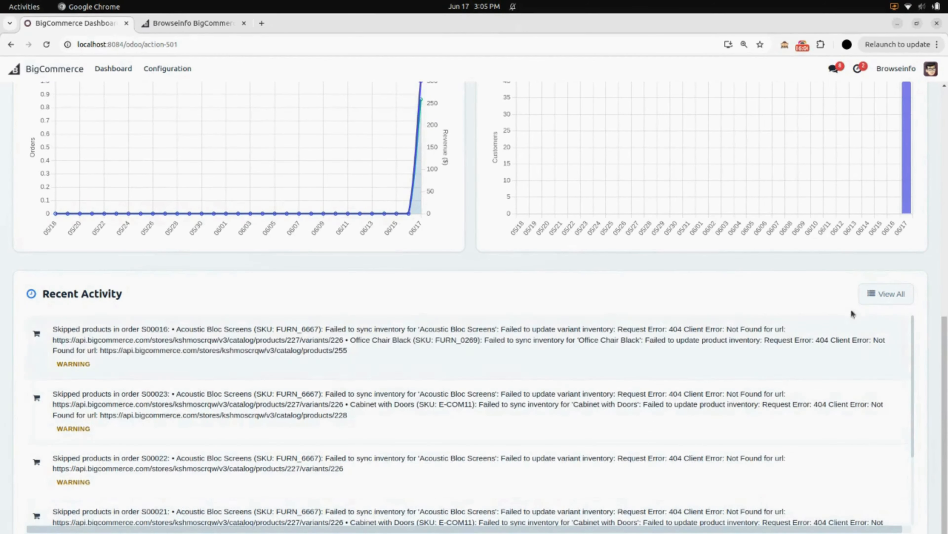
Step: Open the full BigCommerce activity log and review all logged sync and export operations
{"action": "left_click", "coordinate": [871, 302]}
{"action": "scroll", "coordinate": [320, 272], "scroll_direction": "down", "scroll_amount": 20}
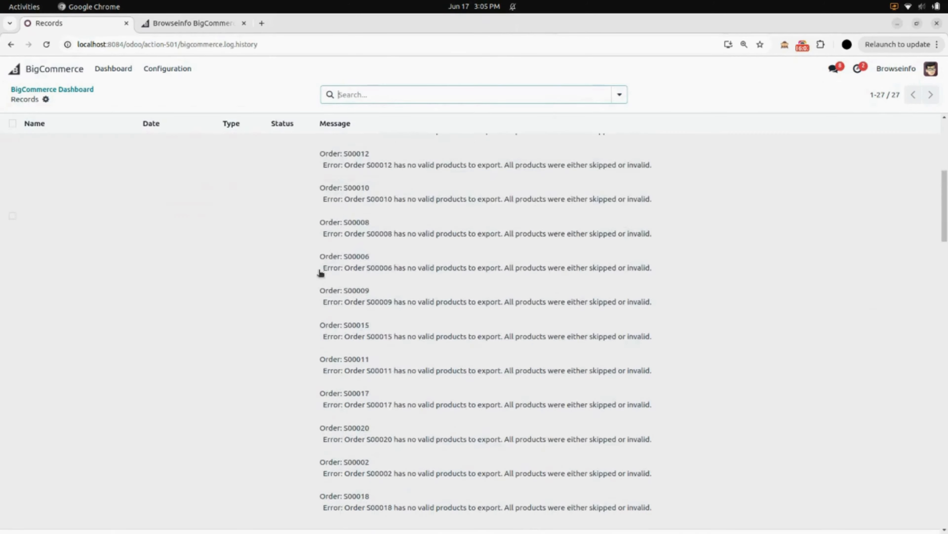
{"action": "scroll", "coordinate": [321, 273], "scroll_direction": "down", "scroll_amount": 15}
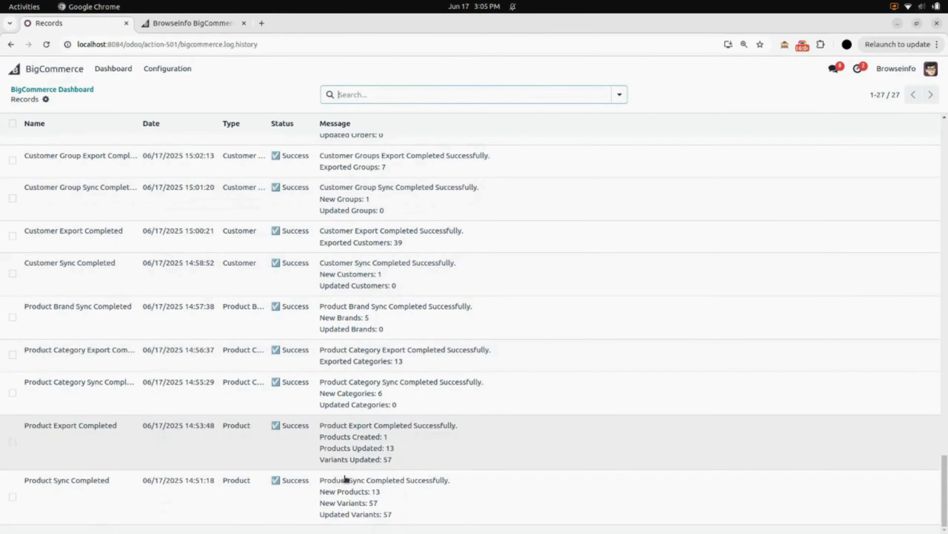
{"action": "scroll", "coordinate": [396, 200], "scroll_direction": "up", "scroll_amount": 20}
Step: Open the Cable Management Box product with reference FURN_5800 from the product list in the Sales app
{"action": "left_click", "coordinate": [56, 72]}
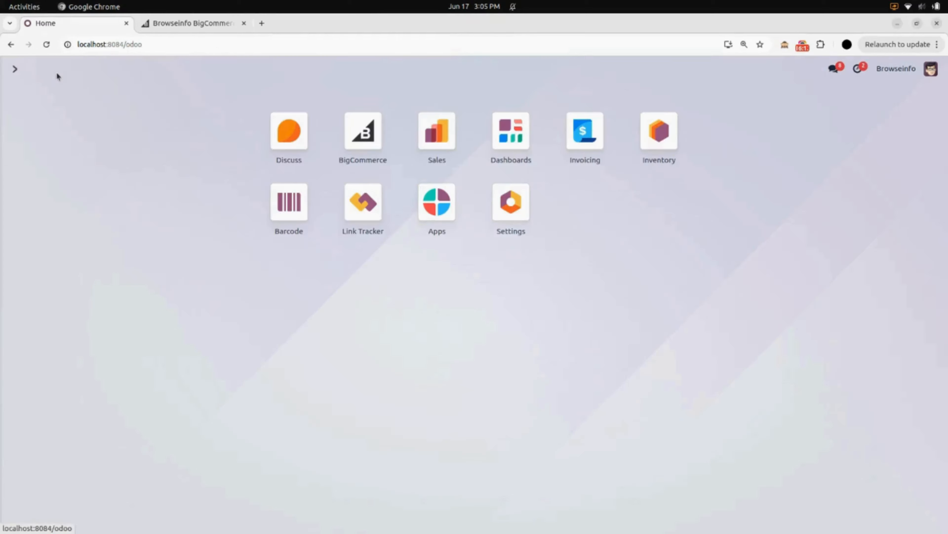
{"action": "left_click", "coordinate": [439, 142]}
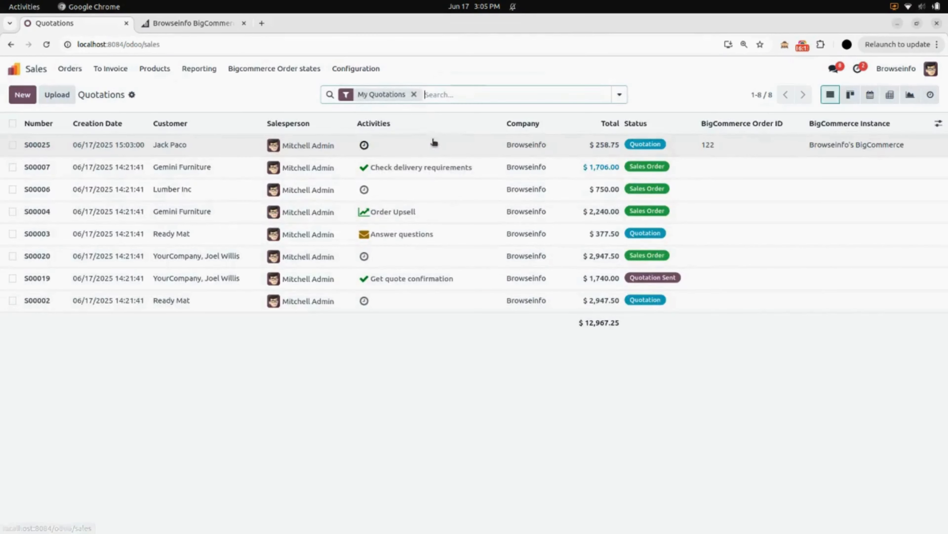
{"action": "left_click", "coordinate": [154, 69]}
{"action": "left_click", "coordinate": [160, 89]}
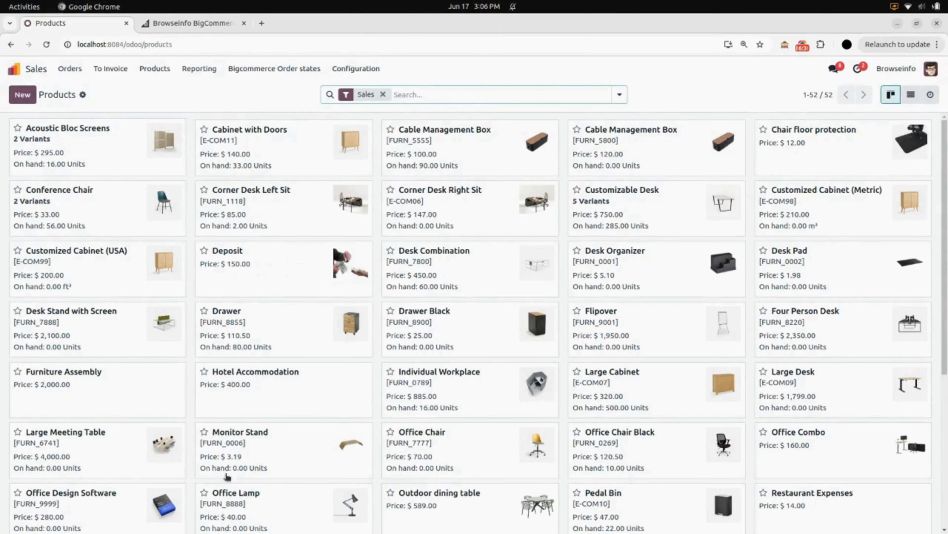
{"action": "left_click", "coordinate": [635, 164]}
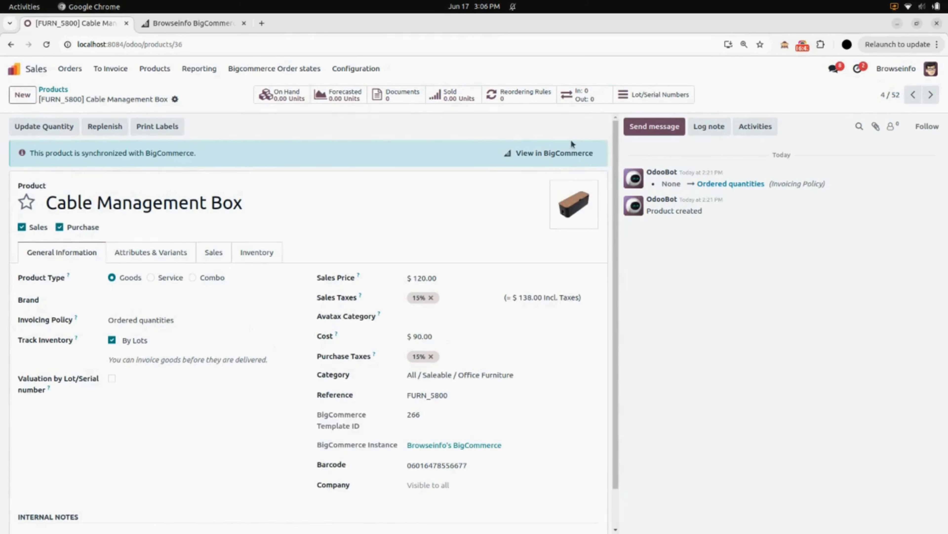
Step: View the Cable Management Box in BigCommerce, examine its product information, pricing and inventory, and close that page to return to Odoo
{"action": "left_click", "coordinate": [559, 158]}
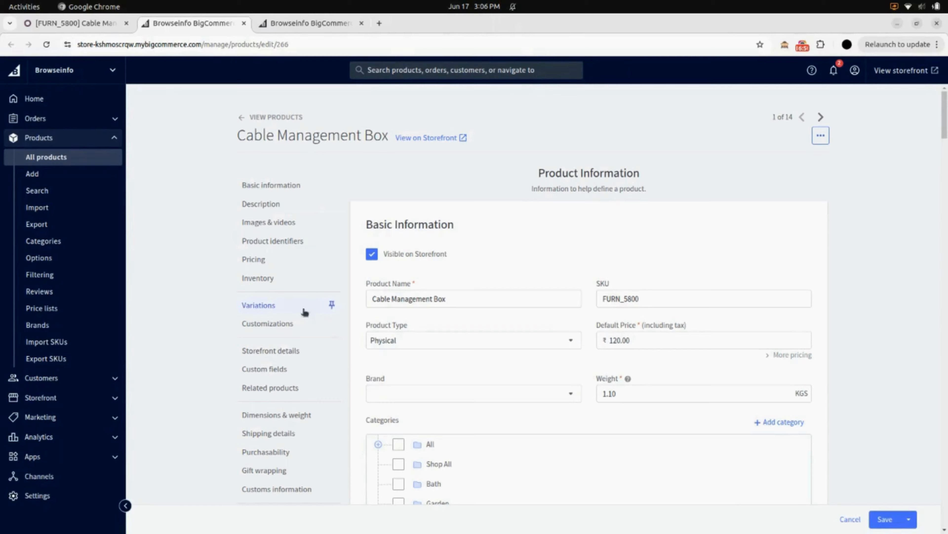
{"action": "scroll", "coordinate": [338, 310], "scroll_direction": "down", "scroll_amount": 10}
{"action": "scroll", "coordinate": [342, 310], "scroll_direction": "down", "scroll_amount": 10}
{"action": "scroll", "coordinate": [348, 314], "scroll_direction": "up", "scroll_amount": 2}
{"action": "scroll", "coordinate": [348, 314], "scroll_direction": "down", "scroll_amount": 10}
{"action": "scroll", "coordinate": [349, 314], "scroll_direction": "up", "scroll_amount": 7}
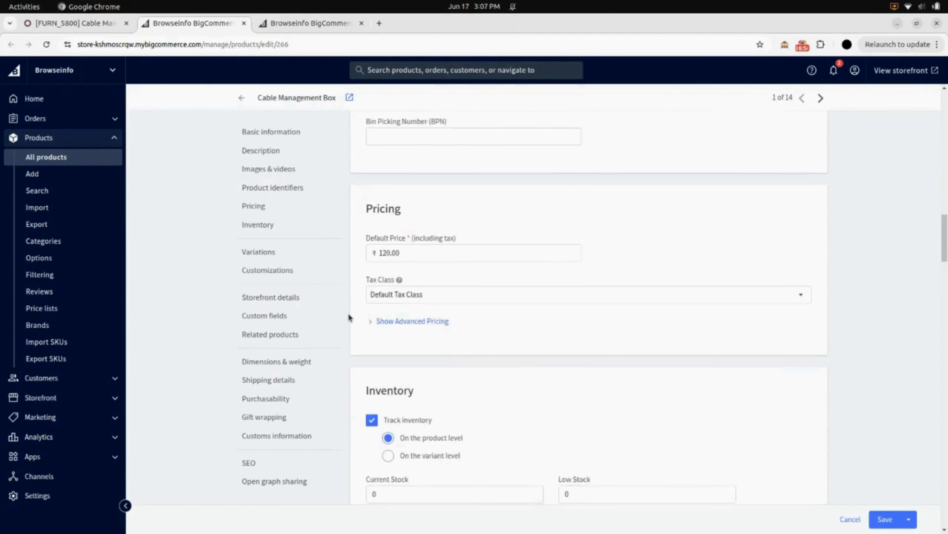
{"action": "scroll", "coordinate": [349, 317], "scroll_direction": "up", "scroll_amount": 5}
{"action": "left_click", "coordinate": [244, 23]}
Step: Open the BigCommerce-synchronized quotation from the Sales quotations, check its details, and return to the quotations list
{"action": "left_click", "coordinate": [70, 68]}
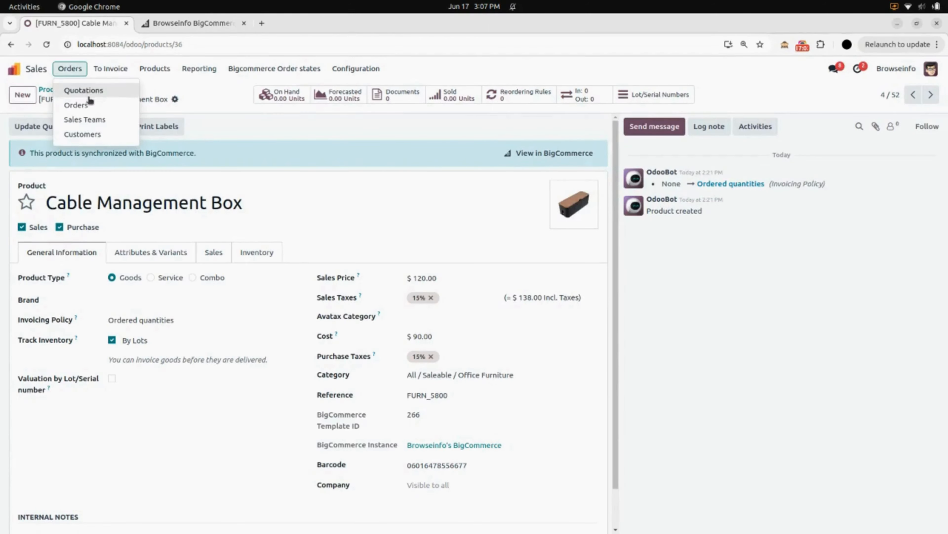
{"action": "left_click", "coordinate": [81, 90]}
{"action": "left_click", "coordinate": [100, 144]}
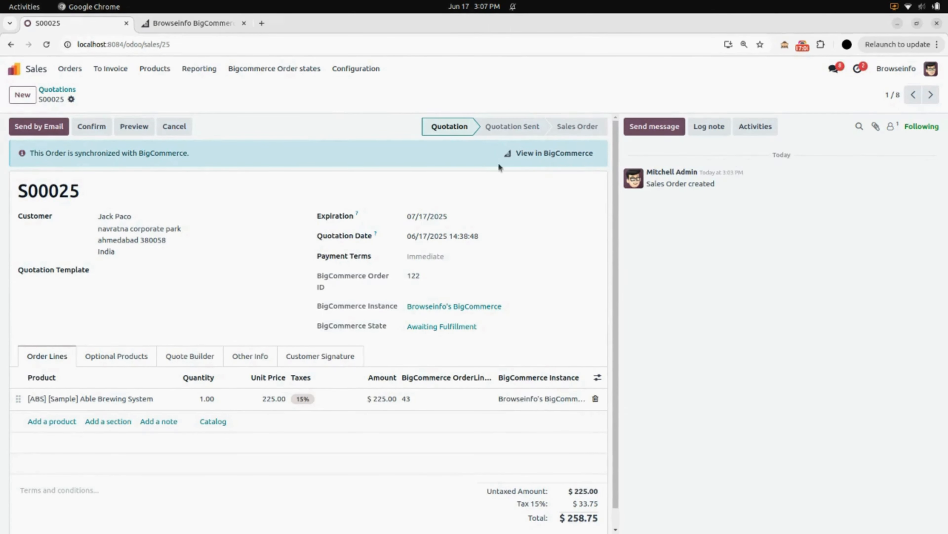
{"action": "left_click", "coordinate": [61, 90]}
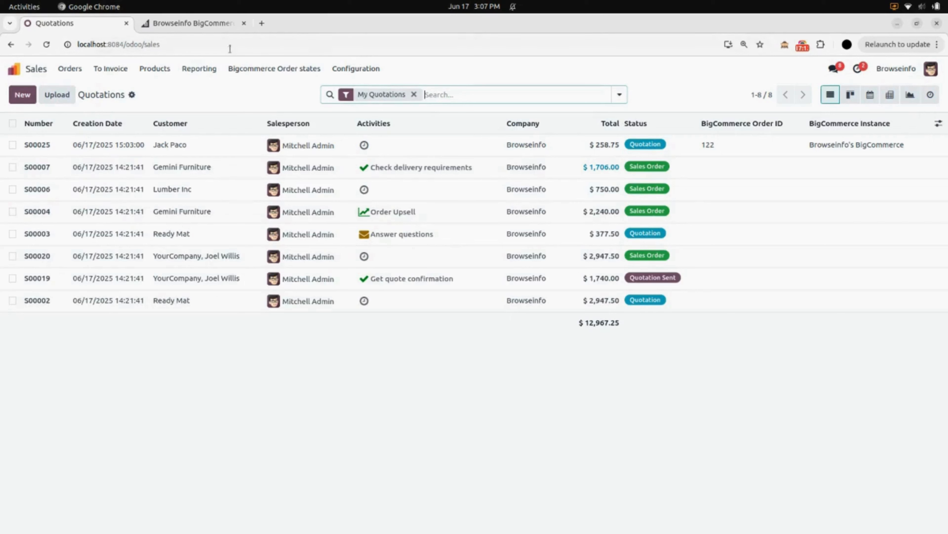
Step: View the BigCommerce order states in the Sales app and return to the Odoo home screen
{"action": "left_click", "coordinate": [282, 70]}
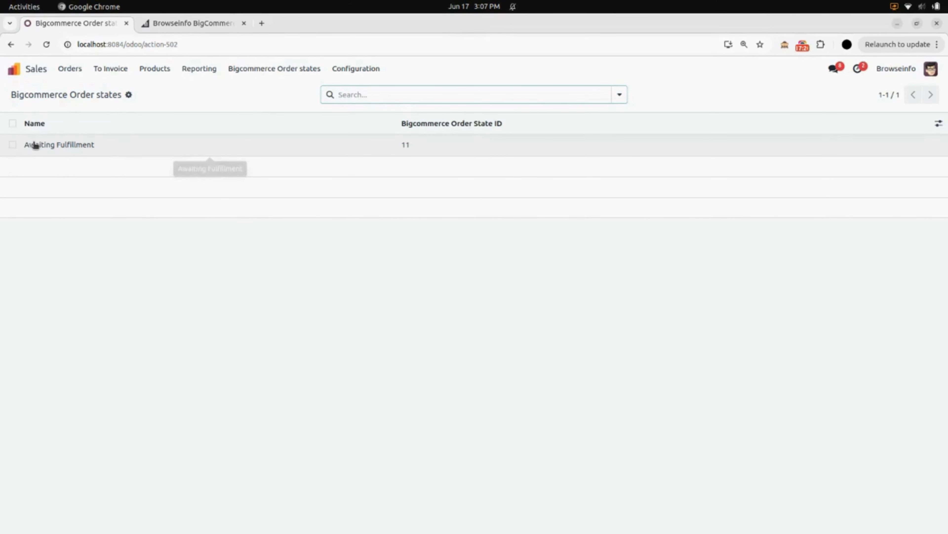
{"action": "left_click", "coordinate": [38, 69]}
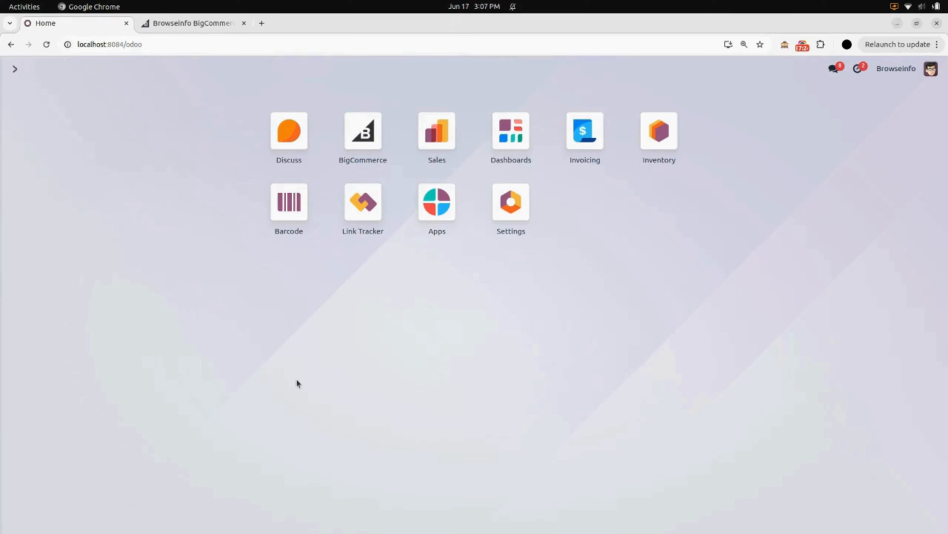